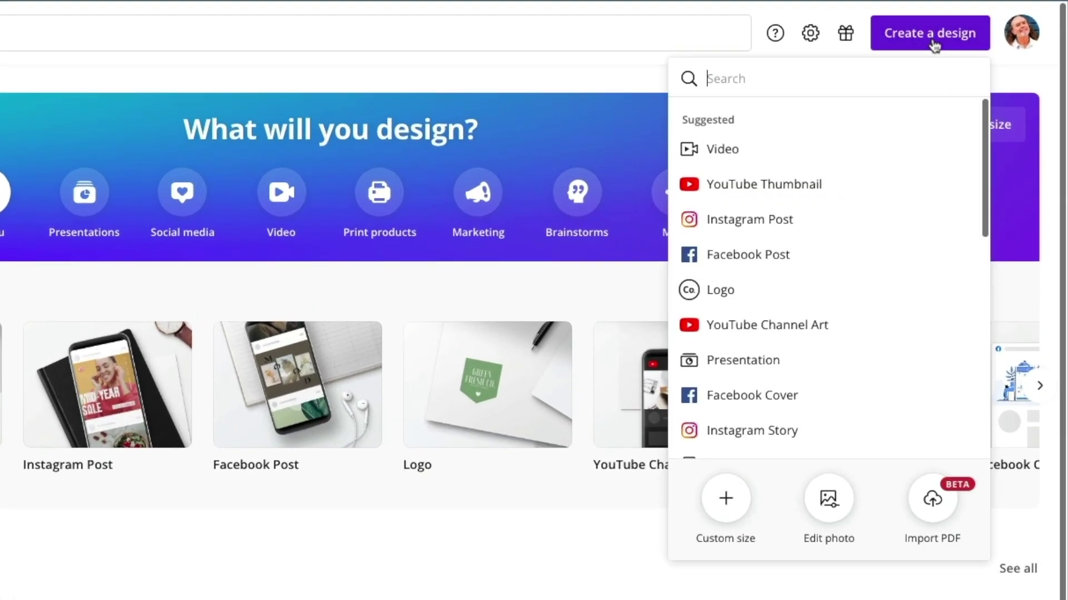
Search for 'Pres' to start a new Presentation (16:9) design
{"action": "type", "text": "P"}
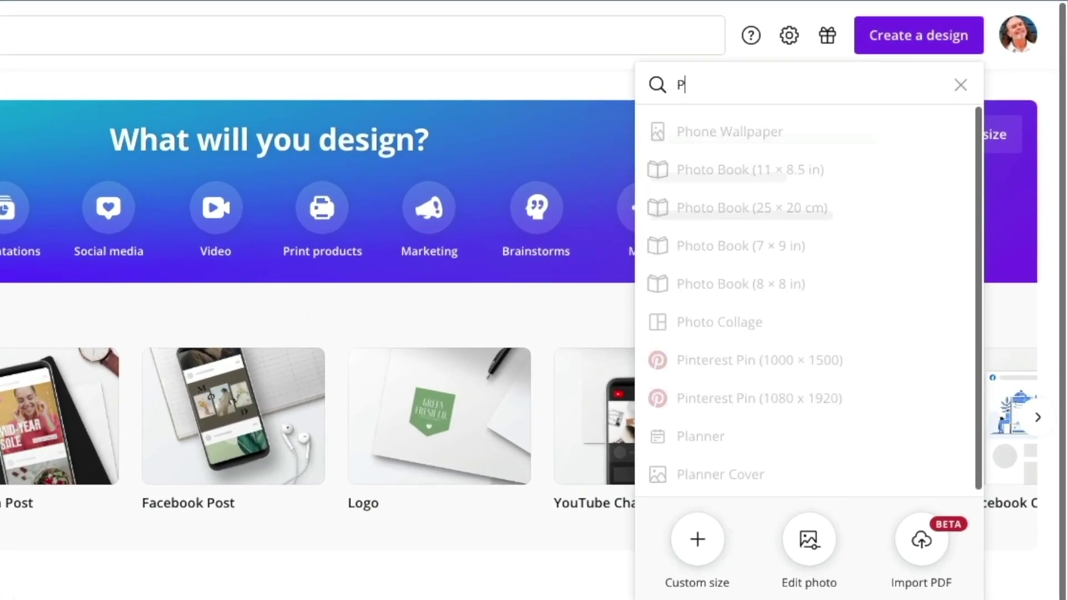
{"action": "type", "text": "res"}
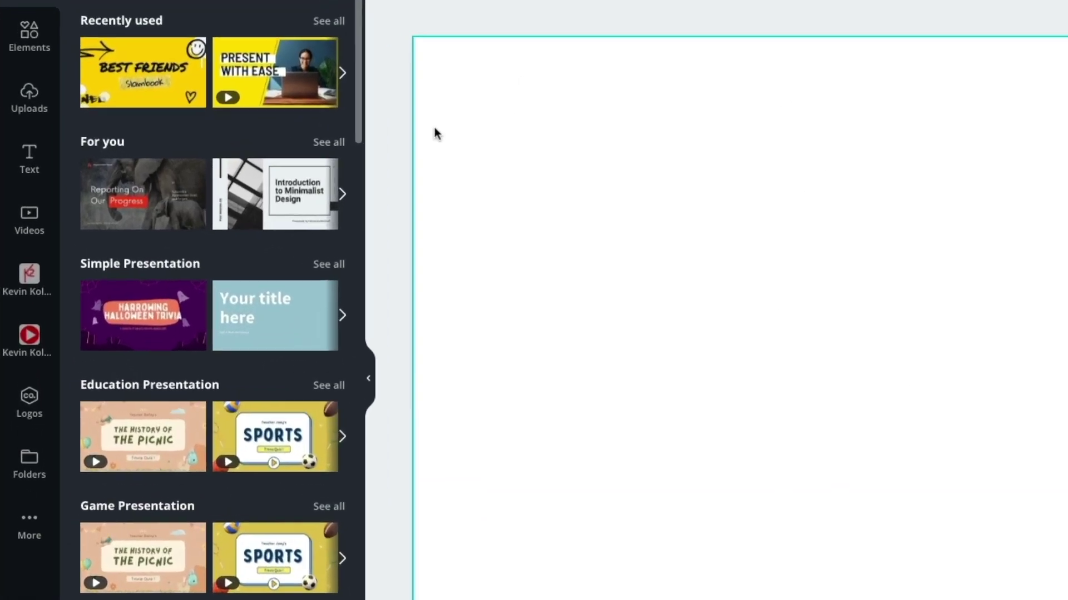
Scroll down and back up through the presentation templates beside the blank slide
{"action": "scroll", "coordinate": [280, 324], "scroll_direction": "down", "scroll_amount": 10}
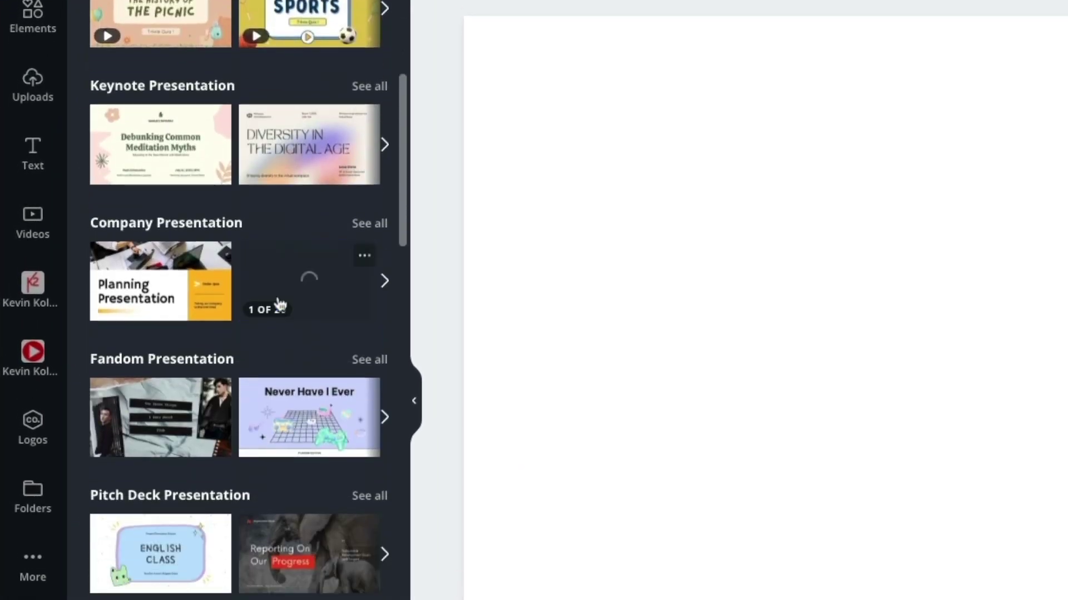
{"action": "scroll", "coordinate": [289, 299], "scroll_direction": "down", "scroll_amount": 2}
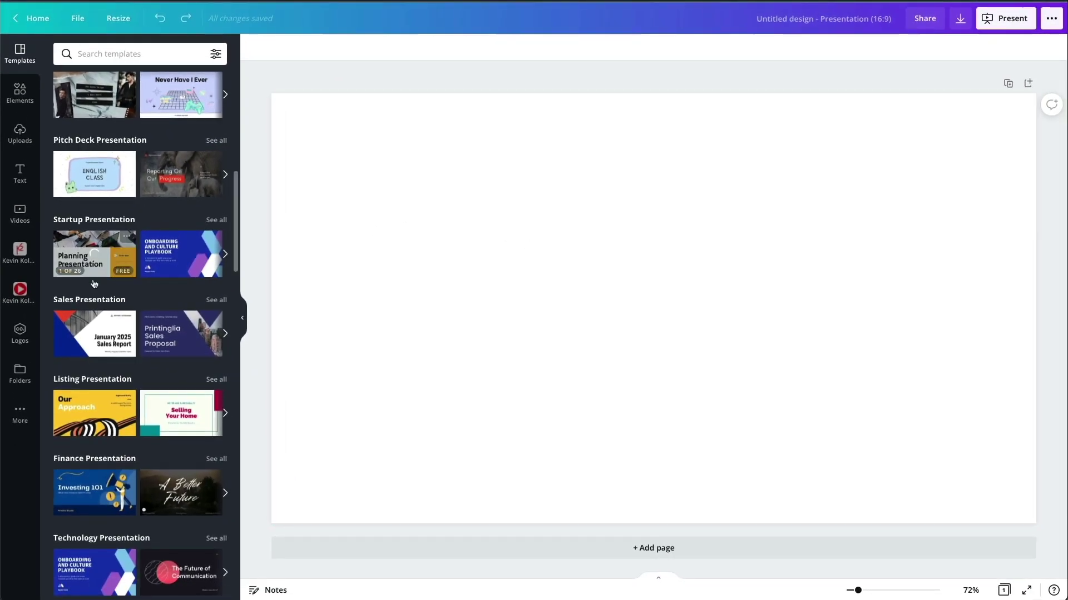
{"action": "scroll", "coordinate": [93, 284], "scroll_direction": "up", "scroll_amount": 10}
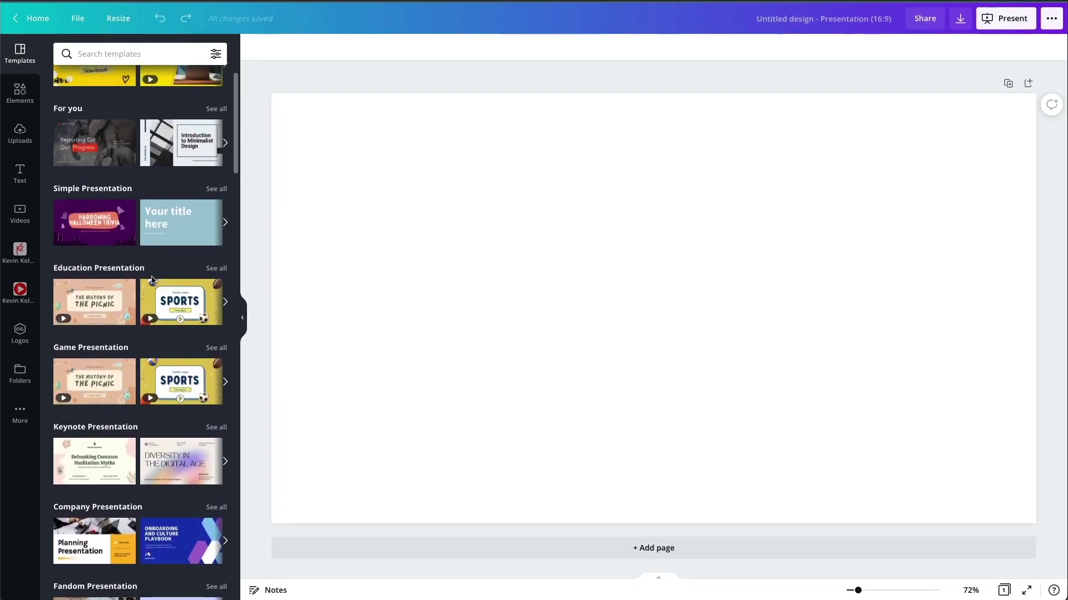
{"action": "scroll", "coordinate": [152, 280], "scroll_direction": "up", "scroll_amount": 1}
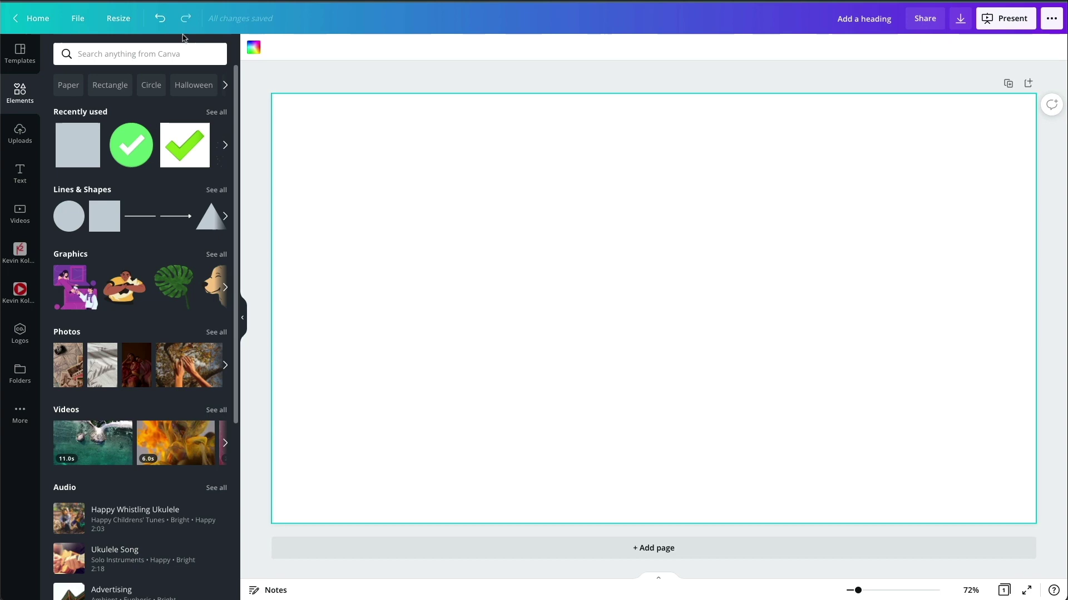
Add a heading, enlarge it to size 69.4 and retype it as 'STEP ONE'
{"action": "left_click", "coordinate": [20, 174]}
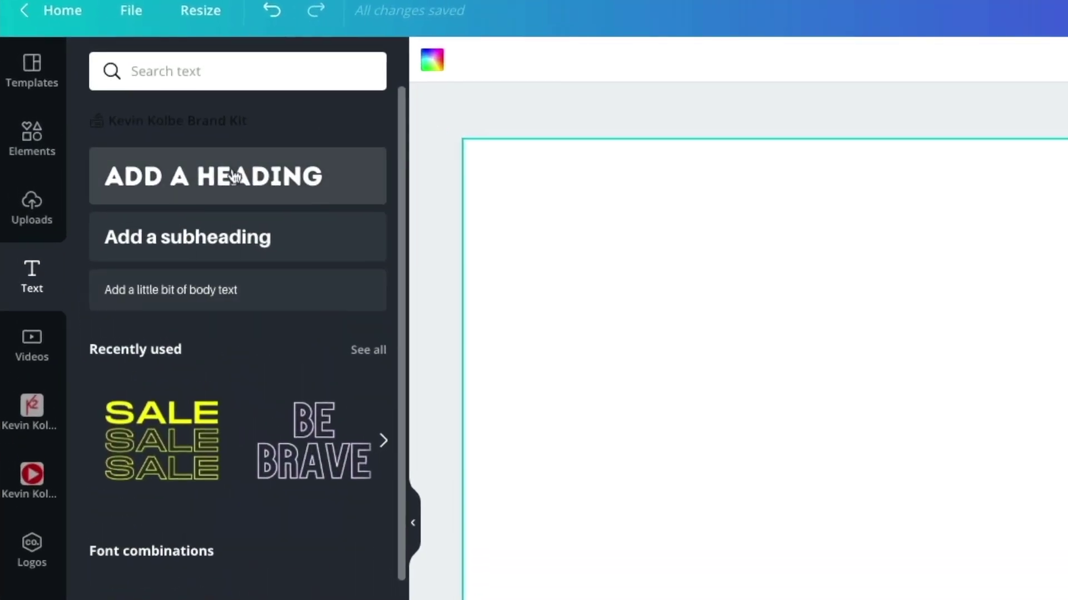
{"action": "left_click", "coordinate": [157, 114]}
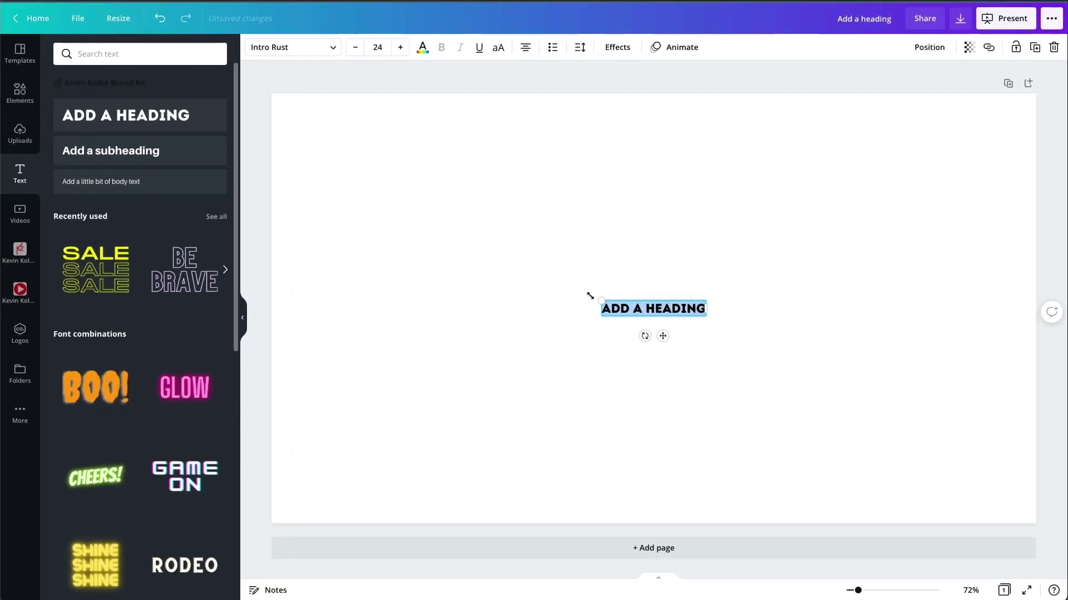
{"action": "left_click_drag", "start_coordinate": [601, 303], "coordinate": [500, 286]}
{"action": "left_click_drag", "start_coordinate": [706, 319], "coordinate": [802, 331]}
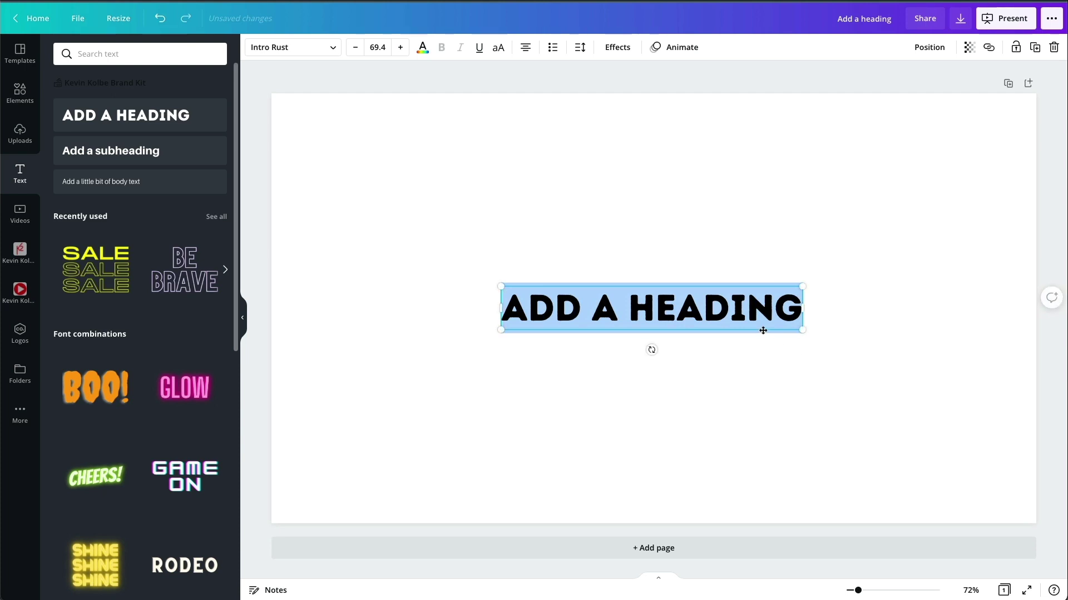
{"action": "triple_click", "coordinate": [763, 317]}
{"action": "type", "text": "STEP ONE"}
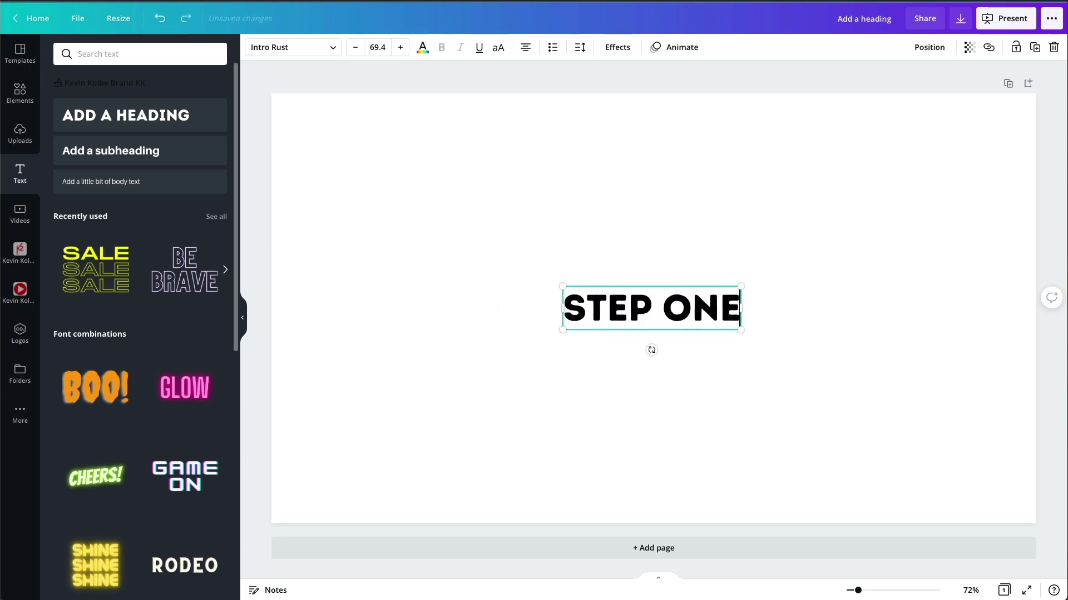
{"action": "left_click", "coordinate": [809, 384]}
Duplicate STEP ONE directly below and retype the copy as 'CREATE A DESIGN'
{"action": "left_click", "coordinate": [709, 321]}
{"action": "left_click_drag", "start_coordinate": [709, 321], "coordinate": [706, 367]}
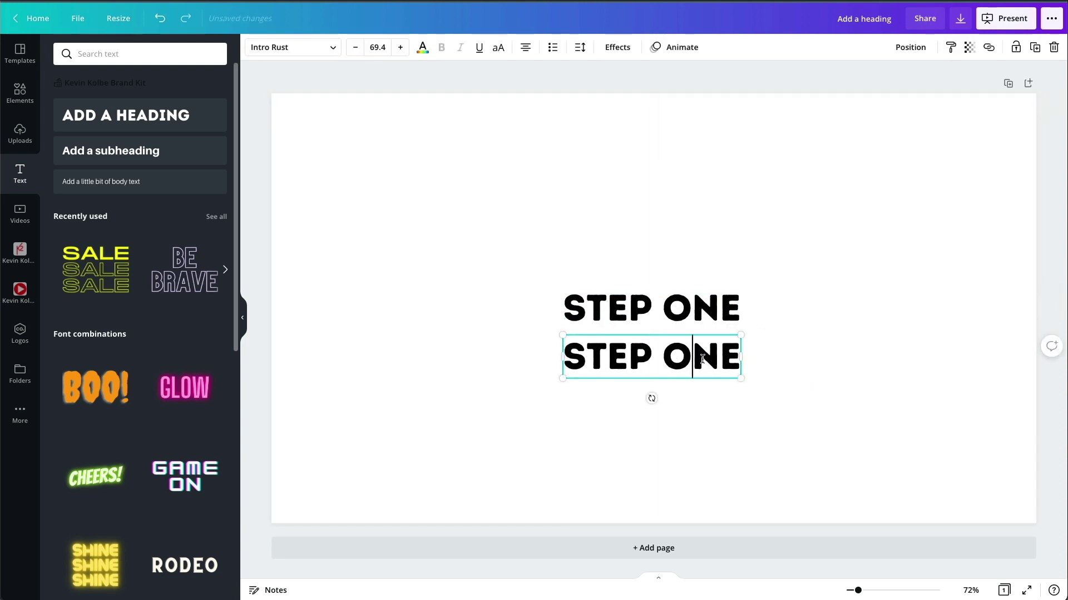
{"action": "triple_click", "coordinate": [702, 358]}
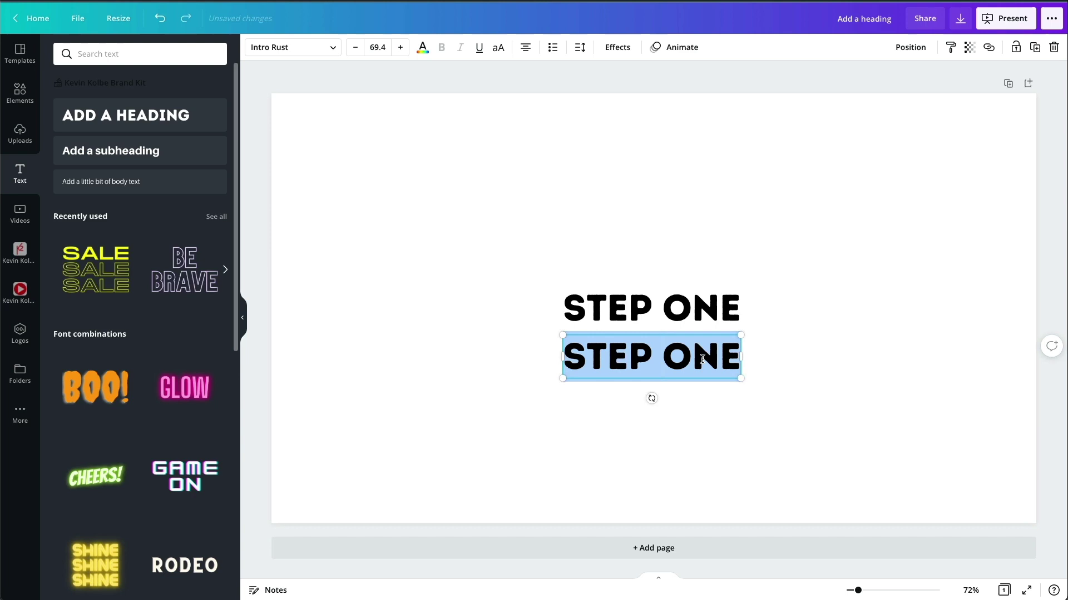
{"action": "type", "text": "CREATE A D"}
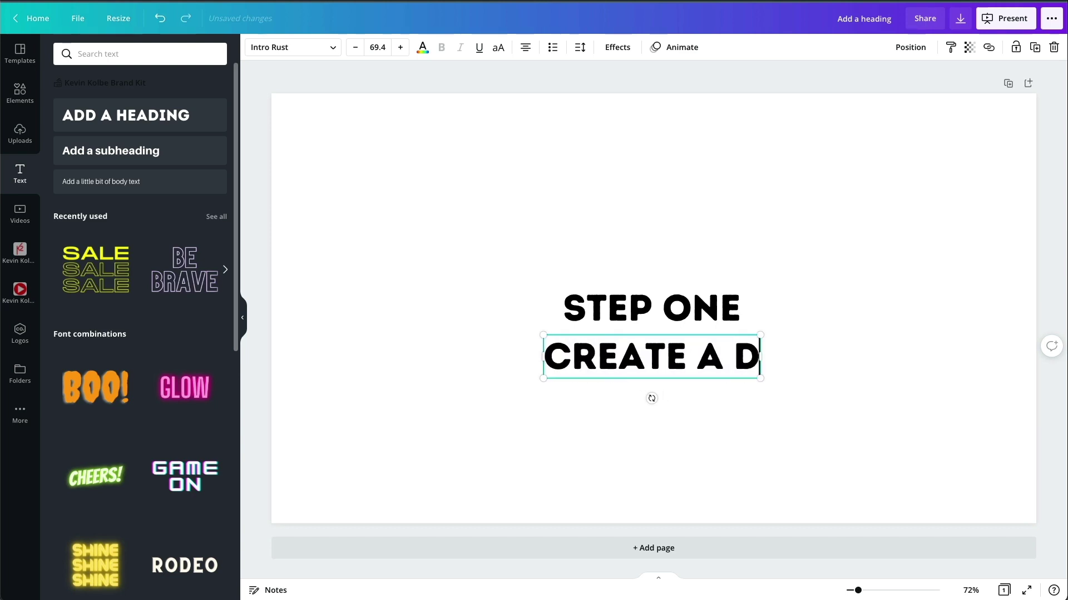
{"action": "type", "text": "ESIGN"}
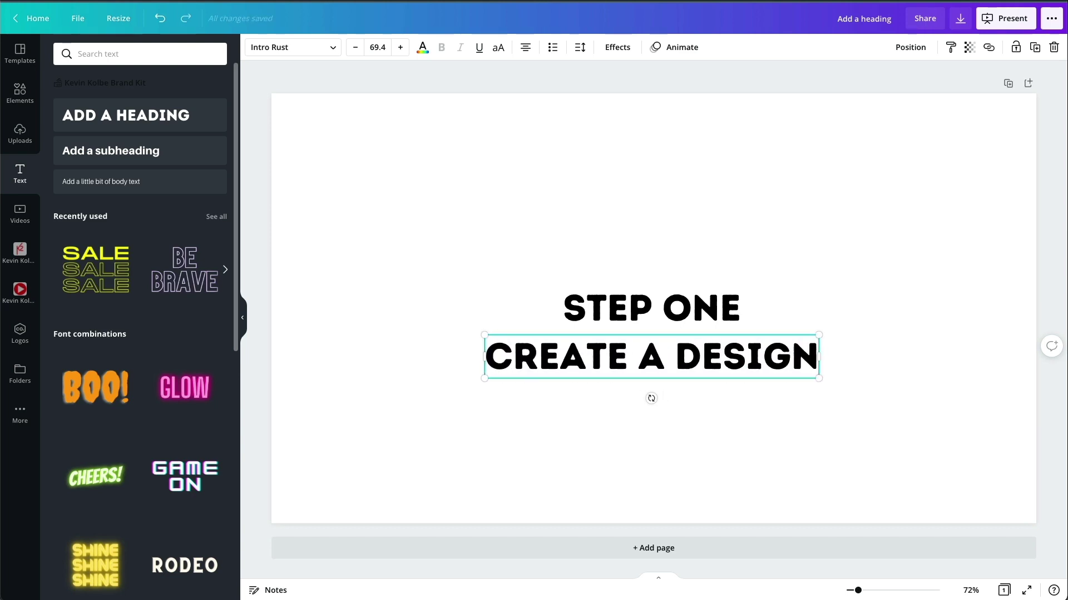
Move and enlarge STEP ONE, then enlarge and centre the CREATE A DESIGN line
{"action": "left_click", "coordinate": [754, 328]}
{"action": "left_click_drag", "start_coordinate": [751, 328], "coordinate": [834, 314]}
{"action": "left_click_drag", "start_coordinate": [678, 272], "coordinate": [657, 272]}
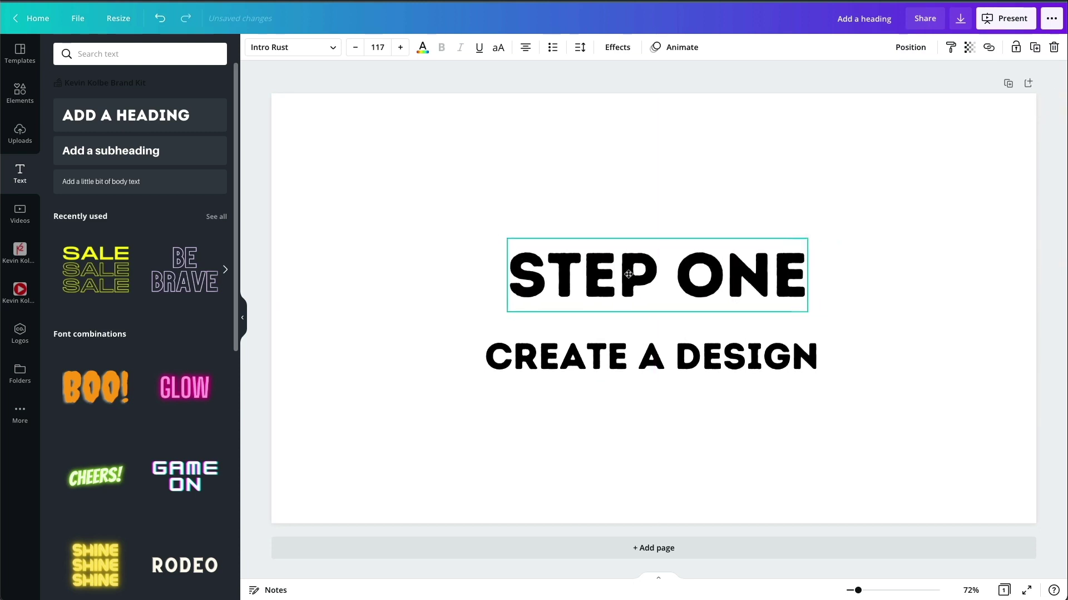
{"action": "left_click", "coordinate": [712, 359]}
{"action": "left_click_drag", "start_coordinate": [839, 387], "coordinate": [890, 388]}
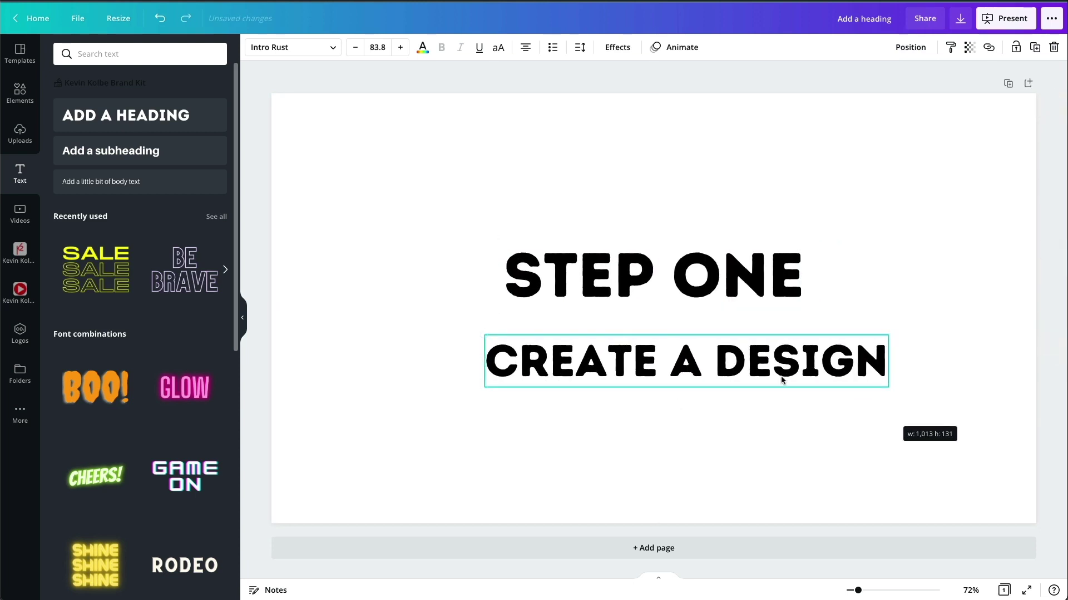
{"action": "left_click_drag", "start_coordinate": [718, 353], "coordinate": [692, 354]}
Shrink STEP ONE, enlarge CREATE A DESIGN to 93.3, and centre both lines together
{"action": "left_click", "coordinate": [767, 289]}
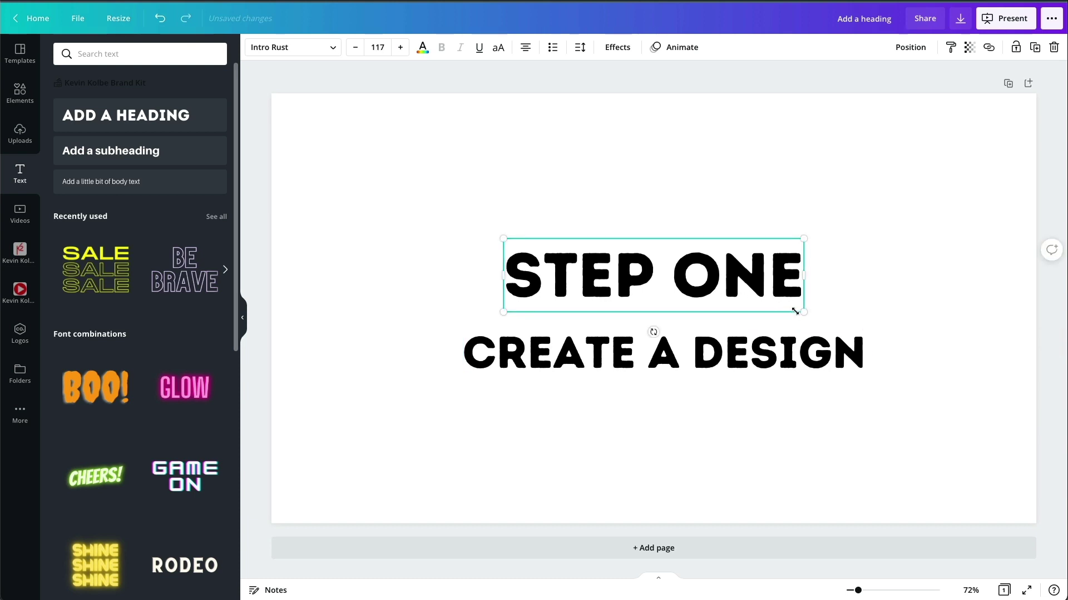
{"action": "left_click_drag", "start_coordinate": [795, 312], "coordinate": [703, 283]}
{"action": "left_click", "coordinate": [556, 356]}
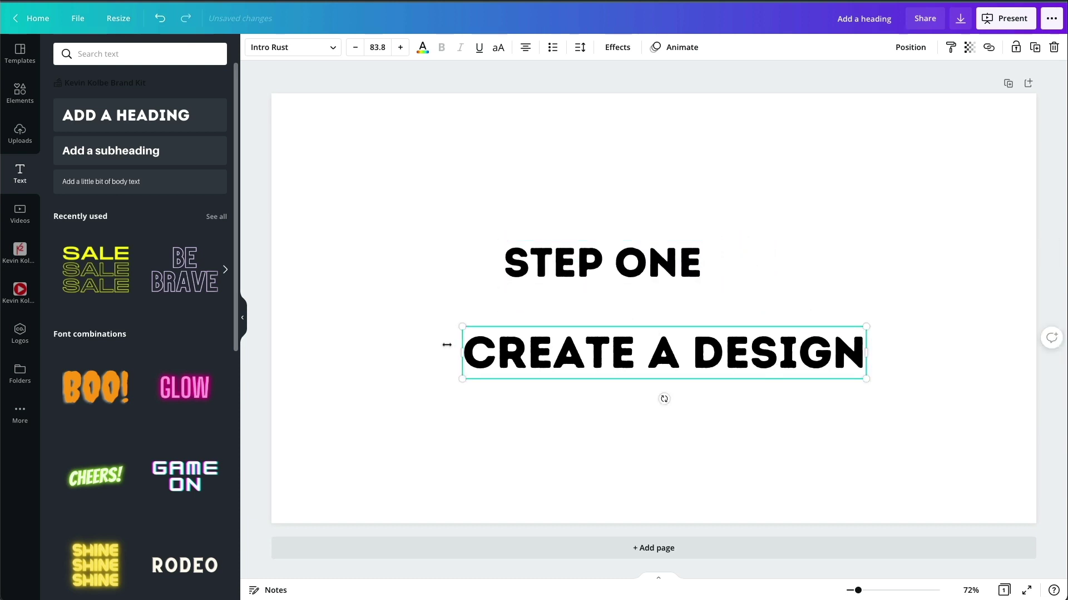
{"action": "left_click_drag", "start_coordinate": [467, 334], "coordinate": [416, 311]}
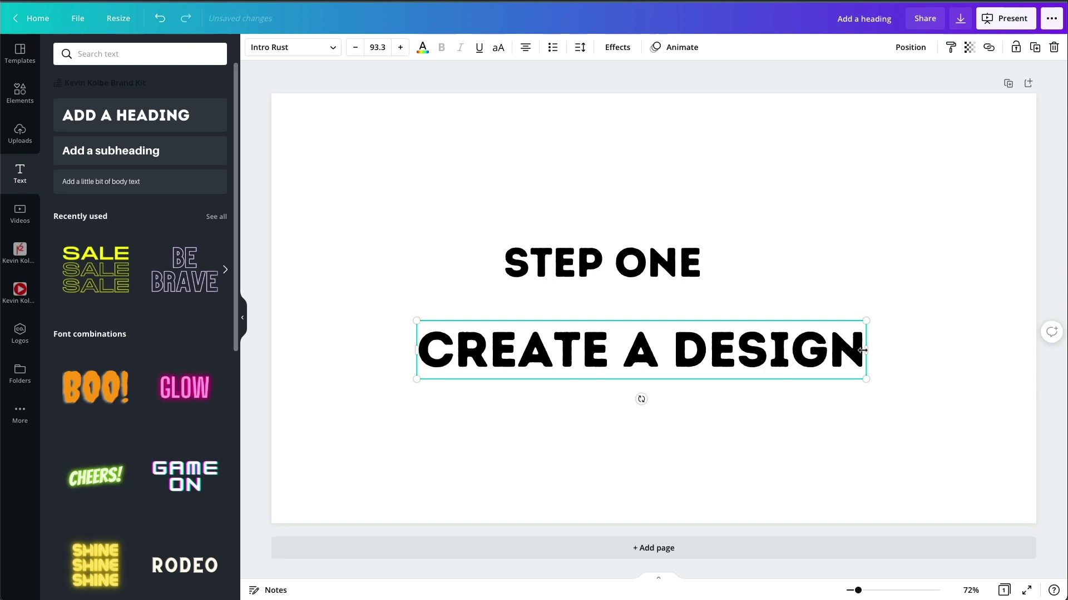
{"action": "mouse_move", "coordinate": [862, 350]}
{"action": "left_mouse_down"}
{"action": "mouse_move", "coordinate": [778, 351]}
{"action": "mouse_move", "coordinate": [871, 352]}
{"action": "left_mouse_up"}
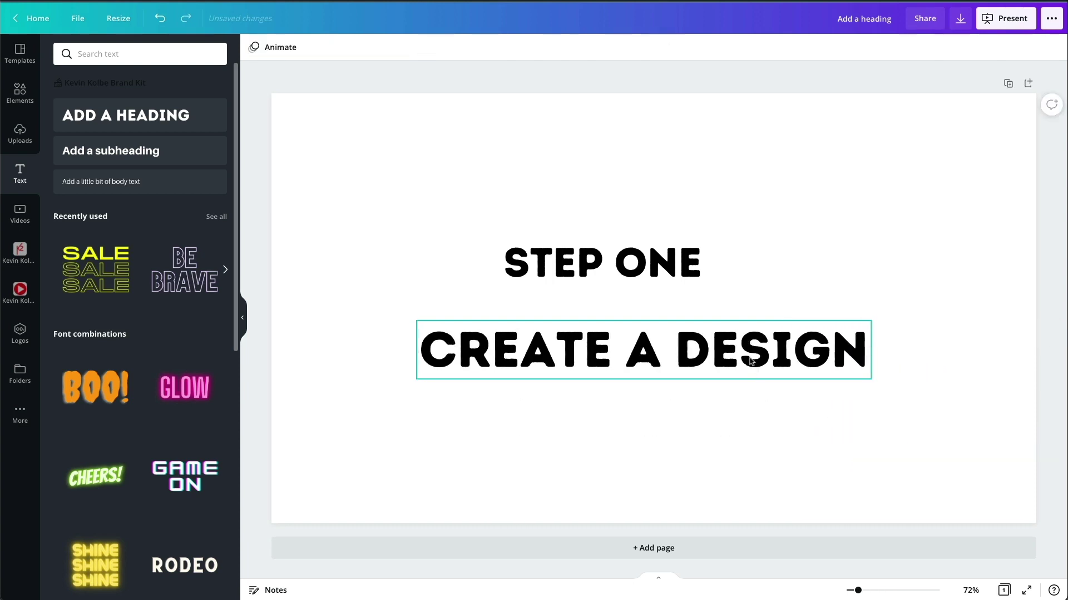
{"action": "left_click_drag", "start_coordinate": [750, 361], "coordinate": [776, 336]}
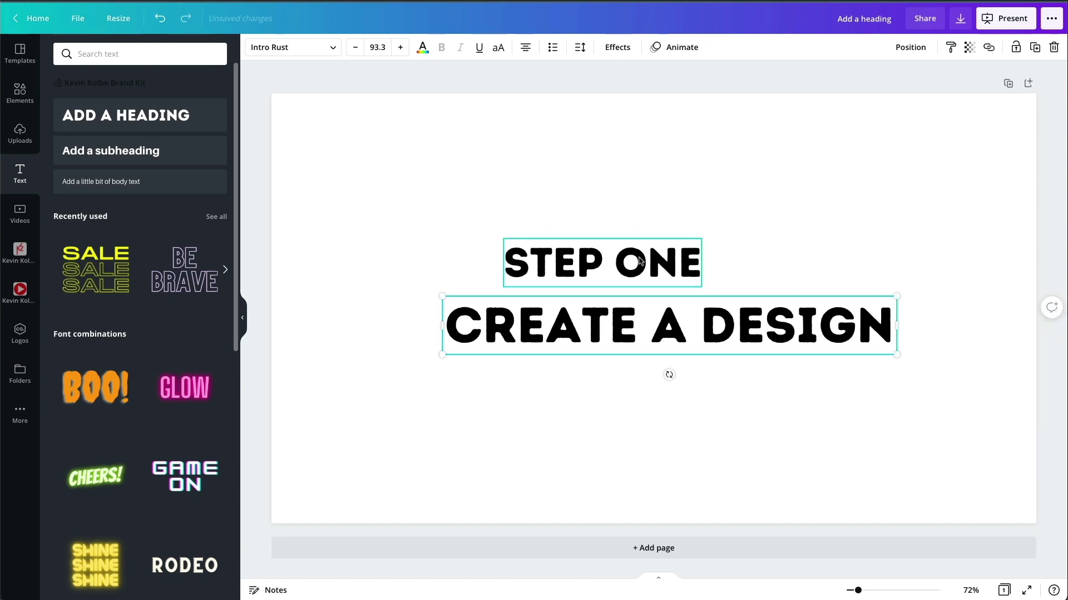
{"action": "left_click_drag", "start_coordinate": [638, 261], "coordinate": [699, 266]}
{"action": "left_click", "coordinate": [702, 188]}
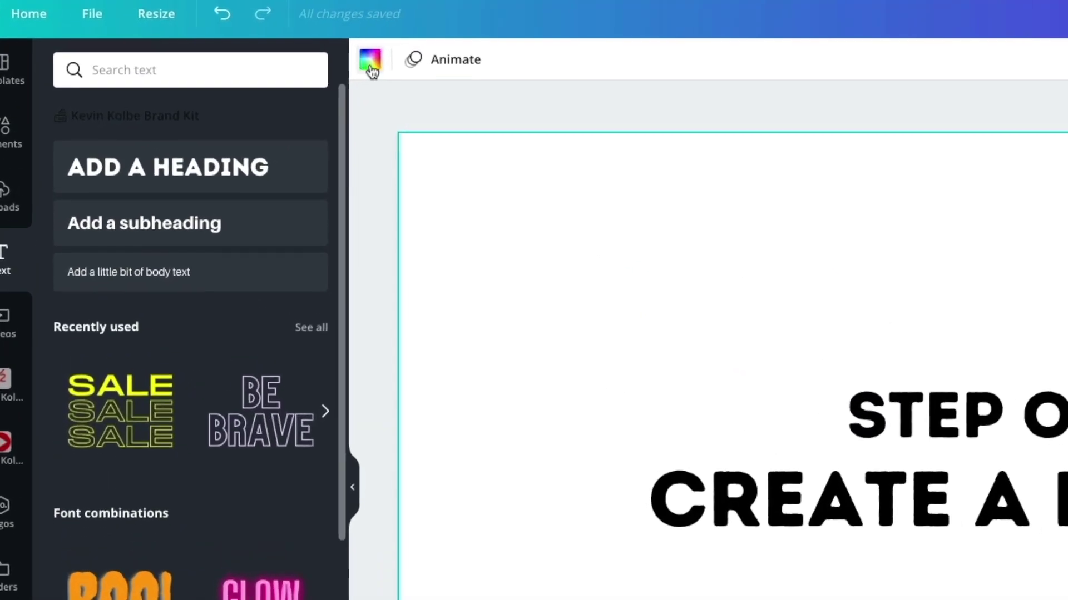
Make the slide background Royal blue and turn STEP ONE and CREATE A DESIGN white
{"action": "left_click", "coordinate": [369, 65]}
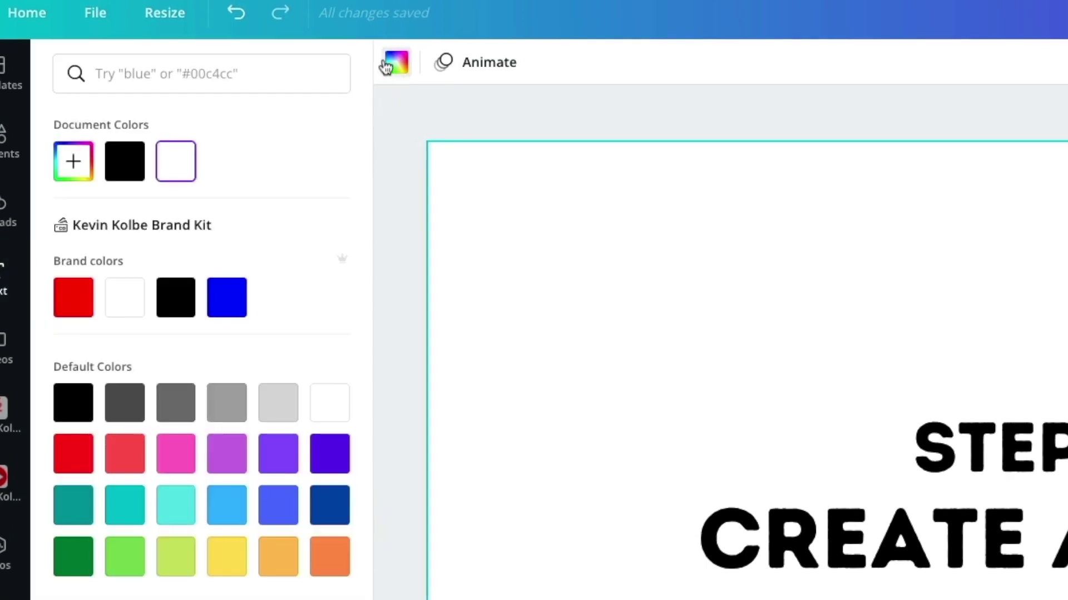
{"action": "left_click", "coordinate": [278, 518]}
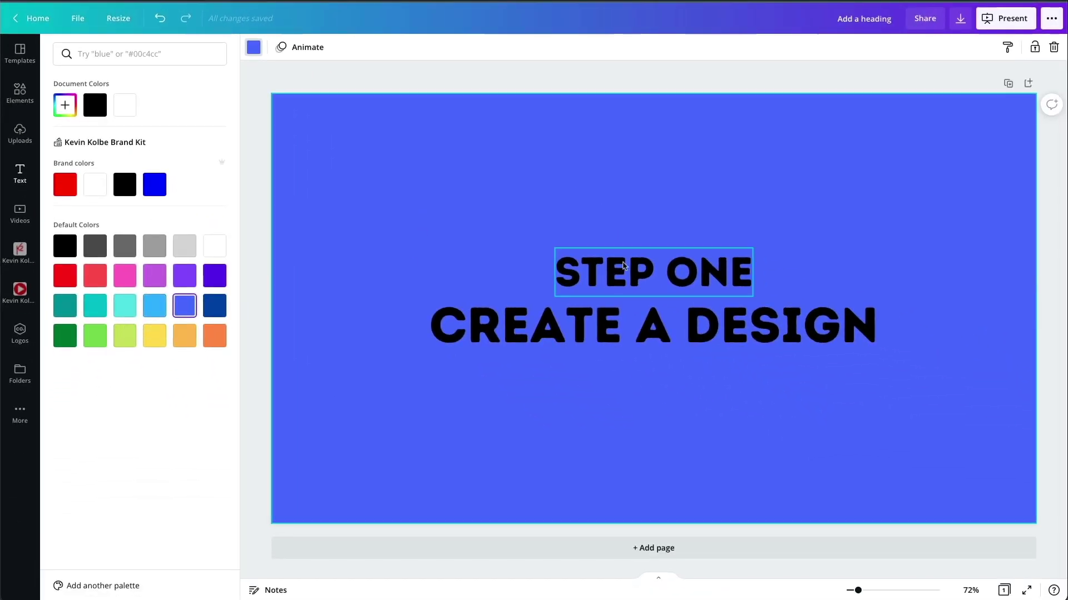
{"action": "left_click", "coordinate": [621, 275]}
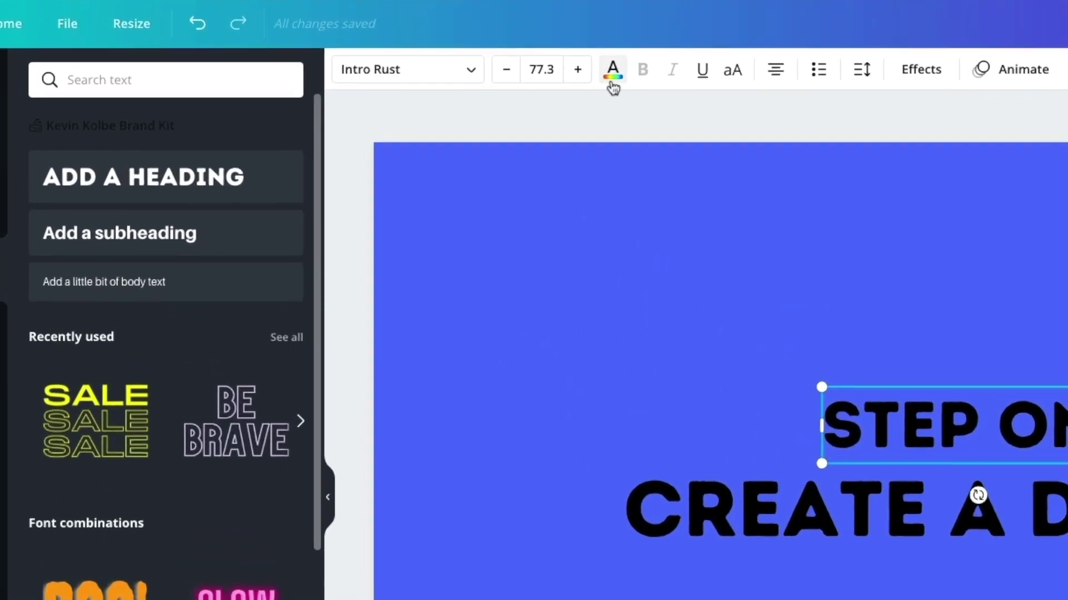
{"action": "left_click", "coordinate": [423, 47]}
{"action": "left_click", "coordinate": [101, 330]}
{"action": "left_click", "coordinate": [679, 572]}
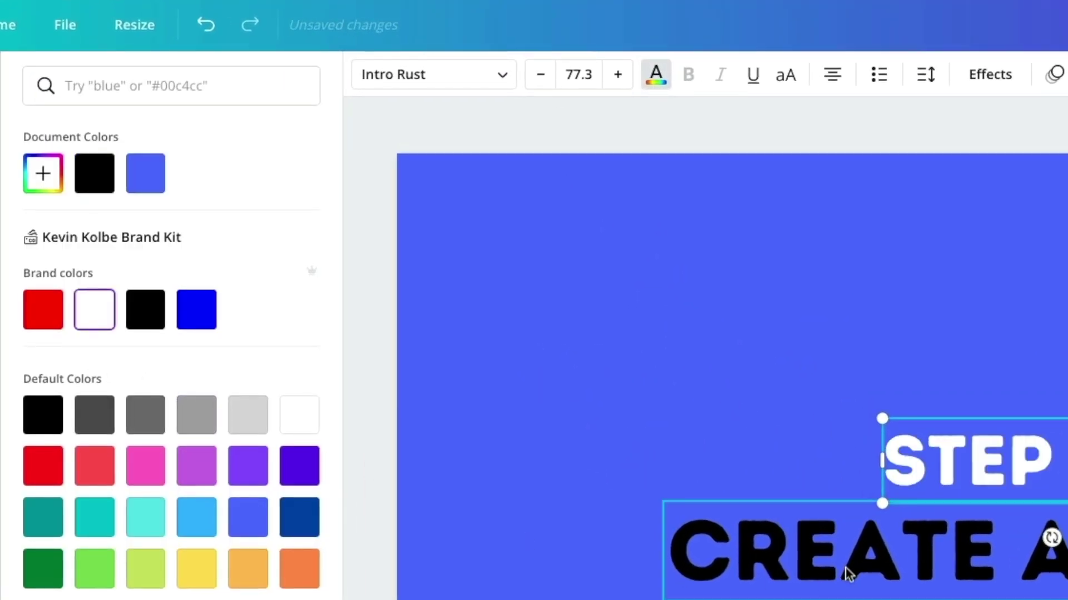
{"action": "left_click", "coordinate": [93, 324]}
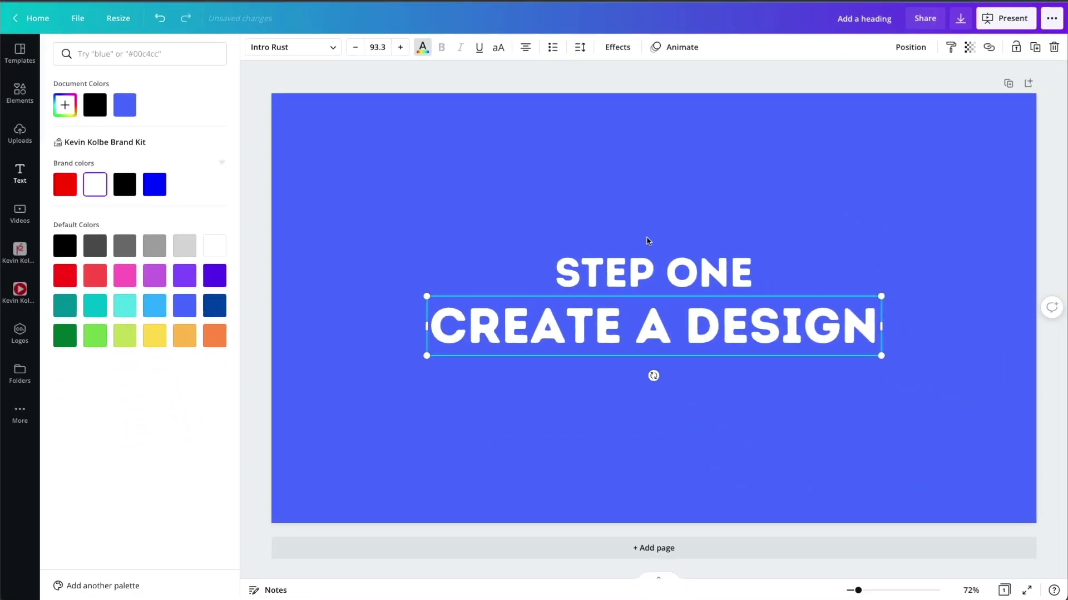
{"action": "key", "text": "Escape"}
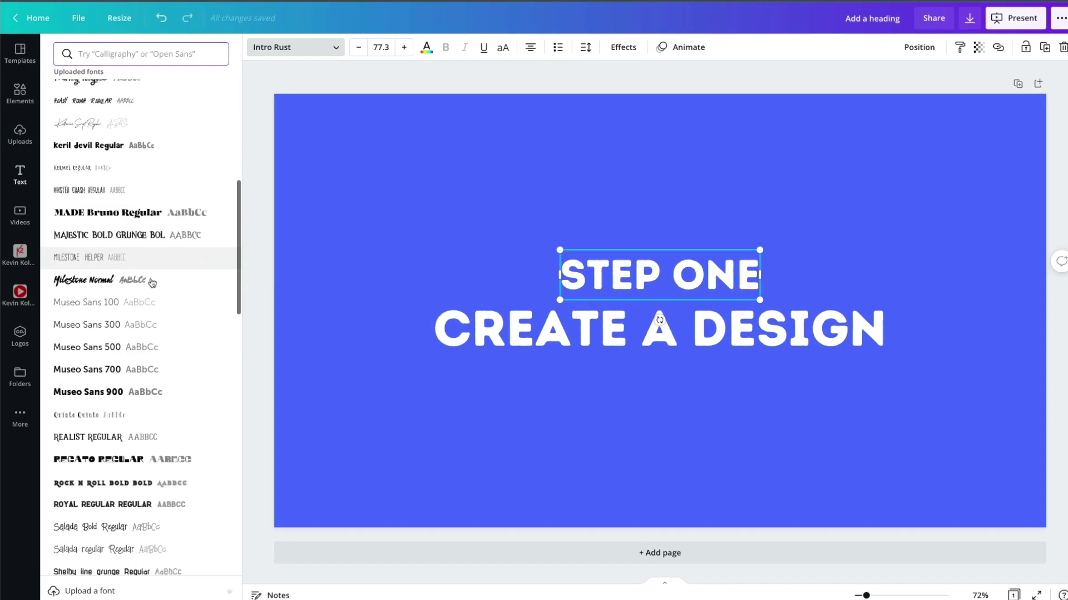
Set CREATE A DESIGN in League Spartan, widen it to one line, and align it under STEP ONE
{"action": "scroll", "coordinate": [223, 401], "scroll_direction": "down", "scroll_amount": 5}
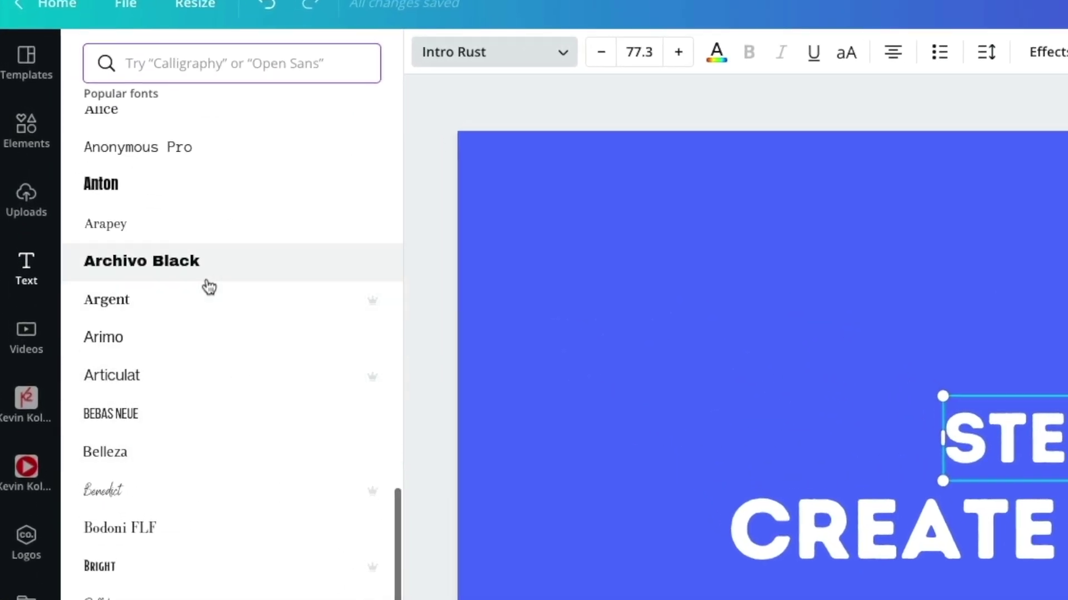
{"action": "left_click", "coordinate": [906, 543]}
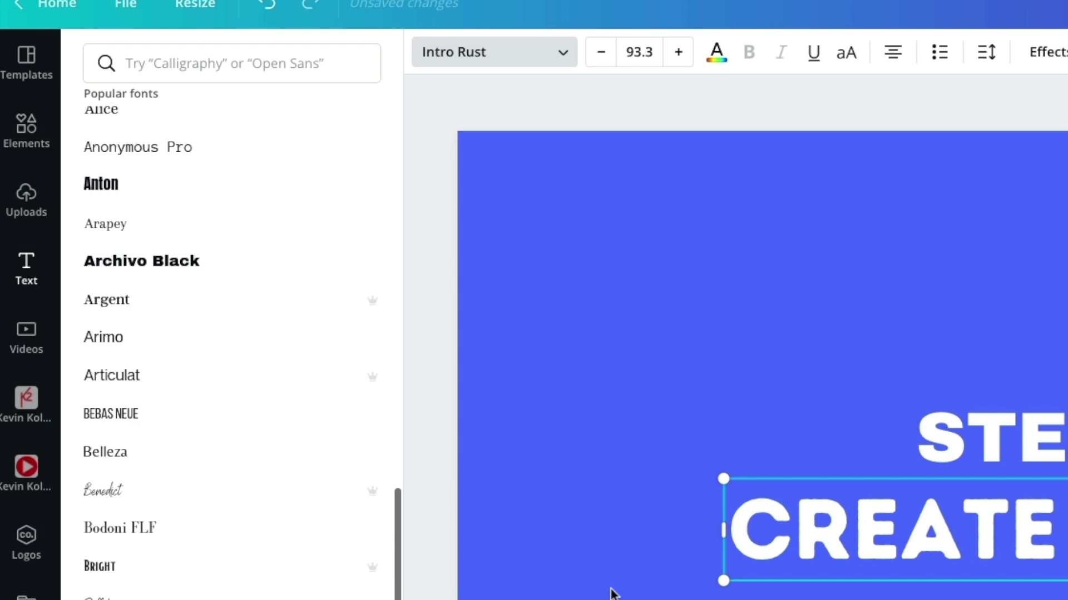
{"action": "scroll", "coordinate": [150, 474], "scroll_direction": "down", "scroll_amount": 10}
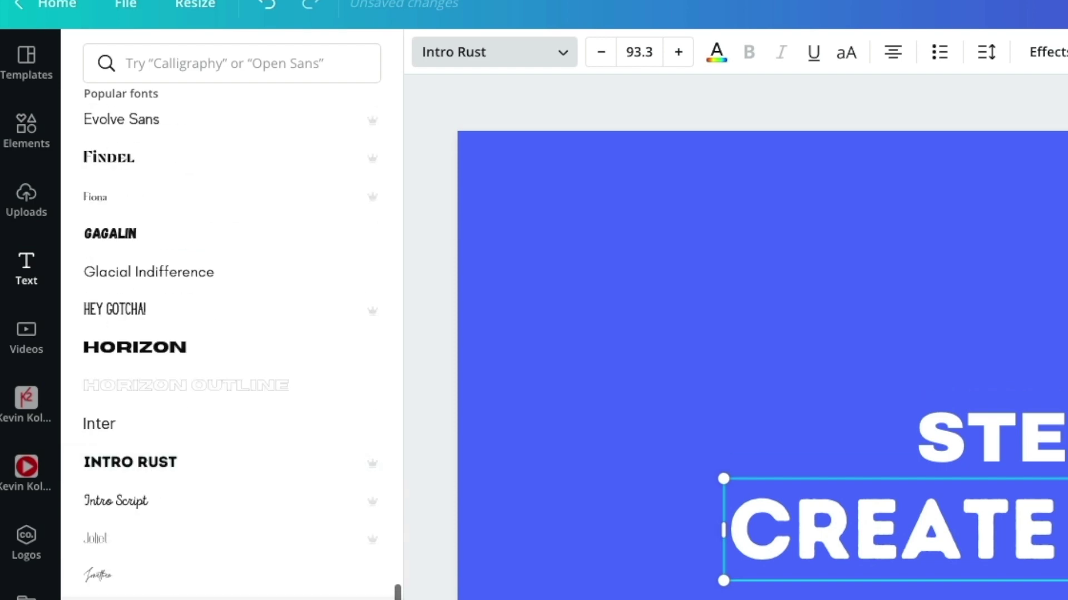
{"action": "scroll", "coordinate": [150, 474], "scroll_direction": "down", "scroll_amount": 2}
{"action": "left_click", "coordinate": [146, 504]}
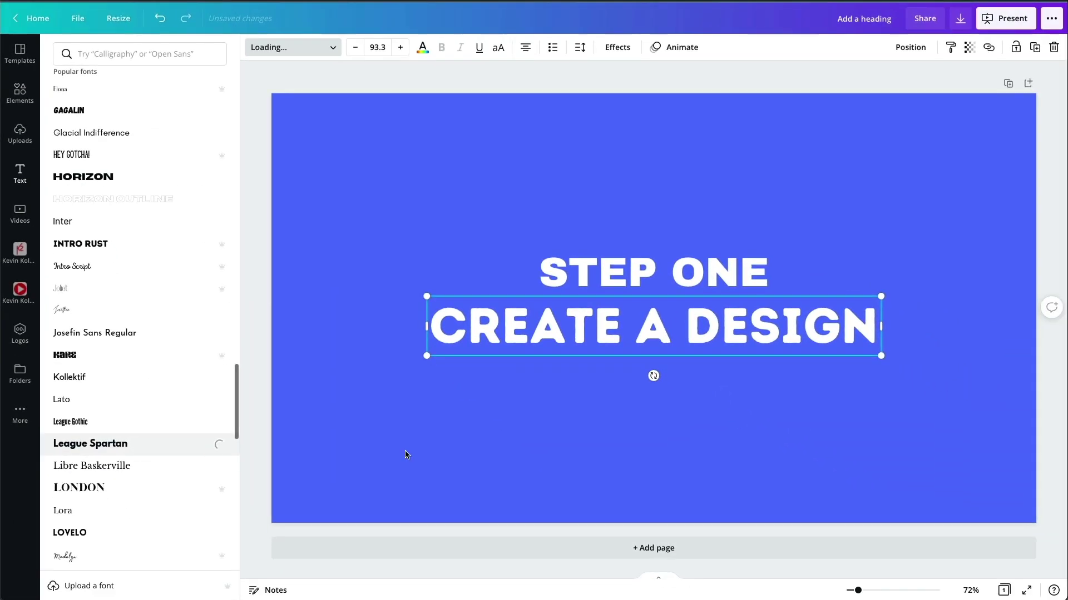
{"action": "mouse_move", "coordinate": [884, 366]}
{"action": "left_mouse_down"}
{"action": "mouse_move", "coordinate": [934, 362]}
{"action": "mouse_move", "coordinate": [896, 359]}
{"action": "left_mouse_up"}
{"action": "left_click_drag", "start_coordinate": [792, 328], "coordinate": [793, 341]}
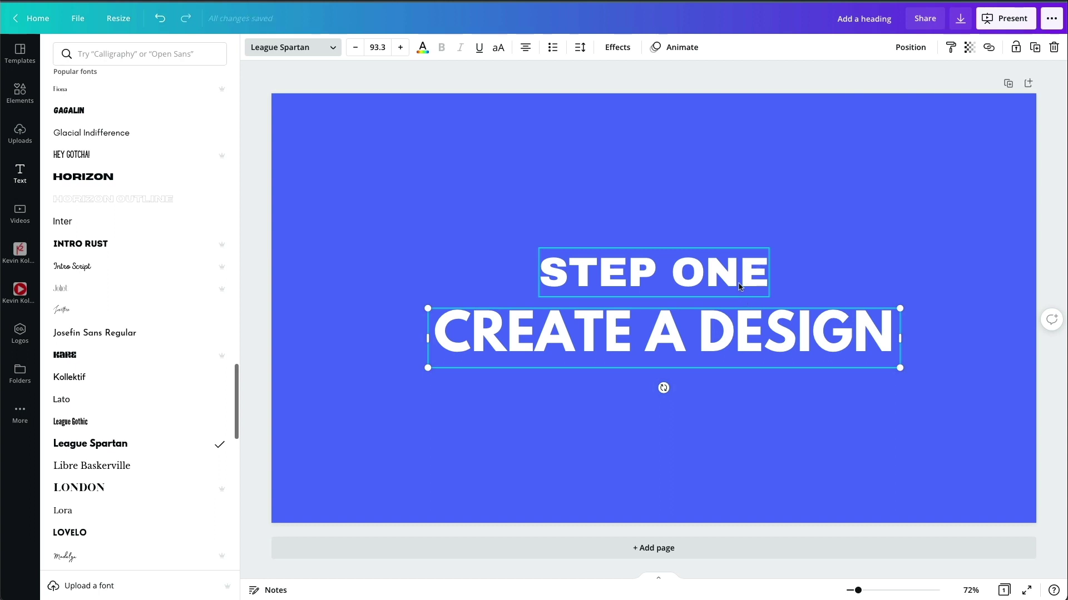
{"action": "left_click", "coordinate": [723, 272]}
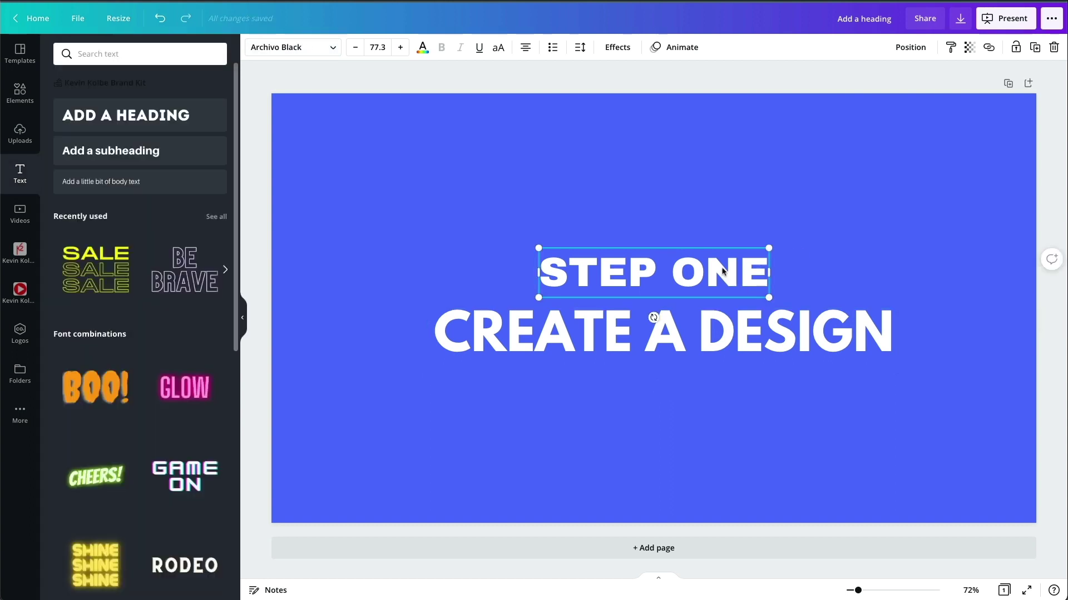
{"action": "left_click_drag", "start_coordinate": [744, 330], "coordinate": [759, 333]}
Give both STEP ONE and CREATE A DESIGN the Lift text effect at intensity 50
{"action": "left_click", "coordinate": [845, 252]}
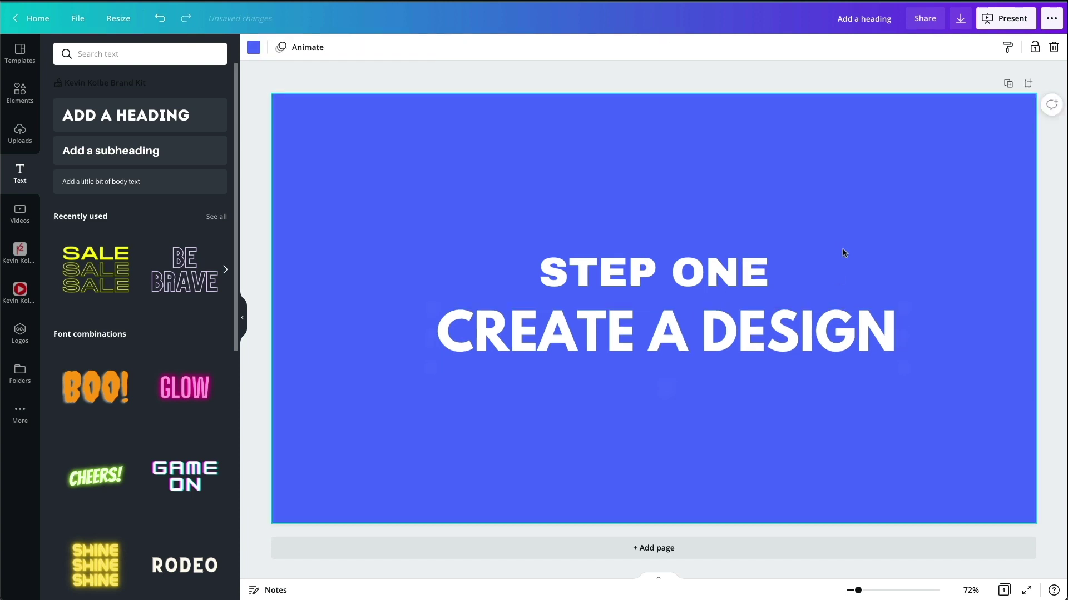
{"action": "left_click", "coordinate": [680, 269]}
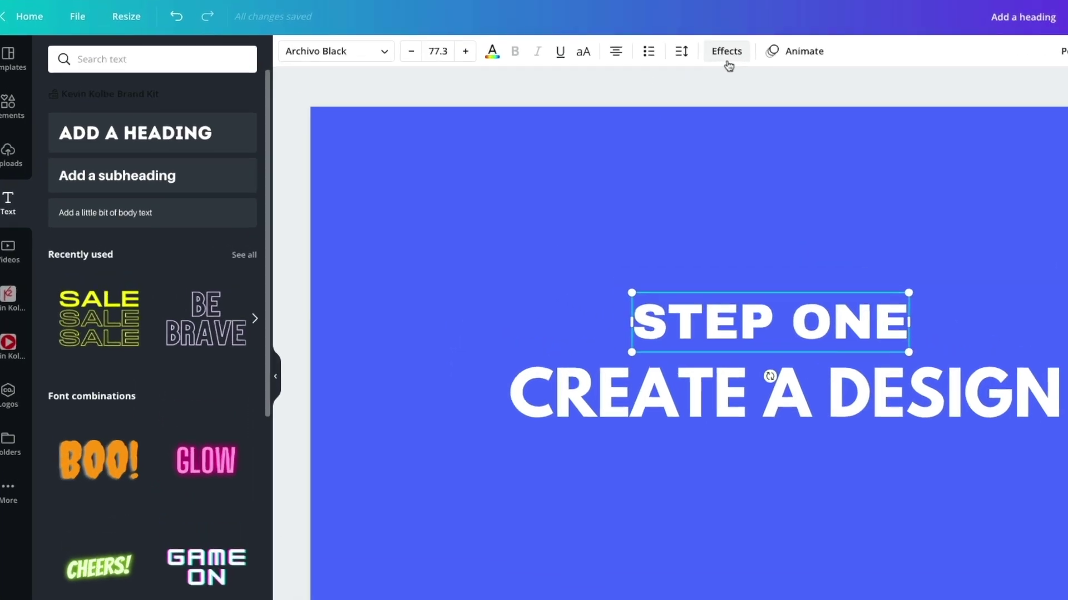
{"action": "left_click", "coordinate": [617, 47]}
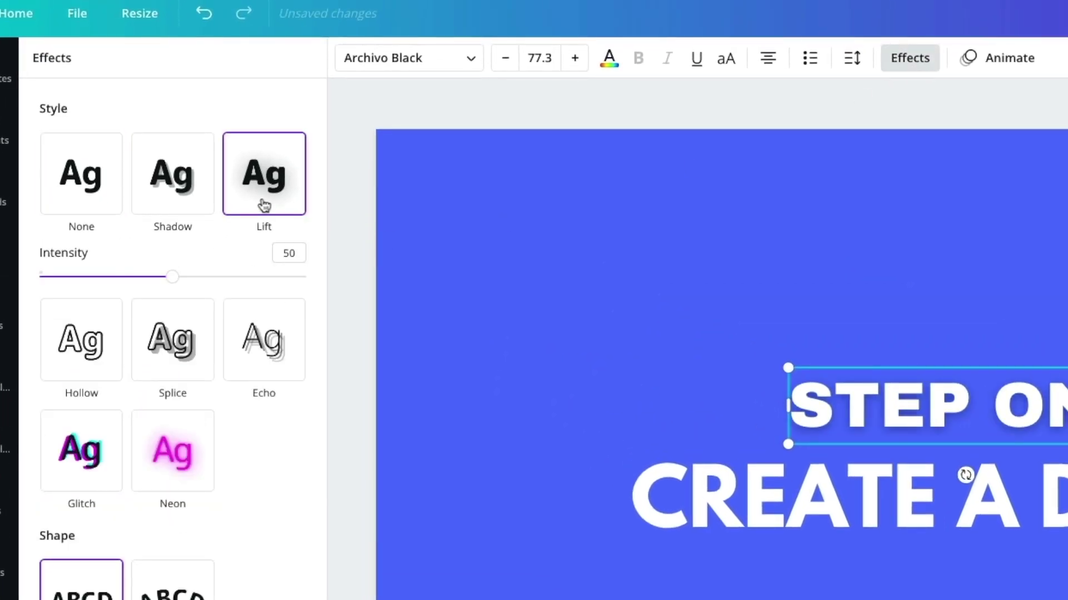
{"action": "left_click", "coordinate": [926, 492]}
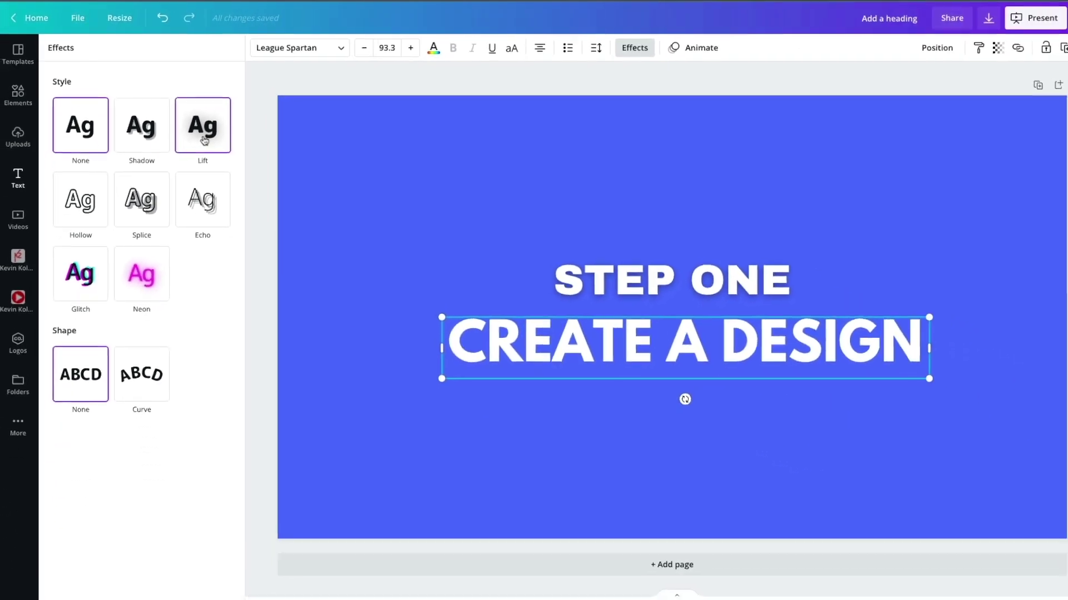
{"action": "left_click", "coordinate": [278, 192]}
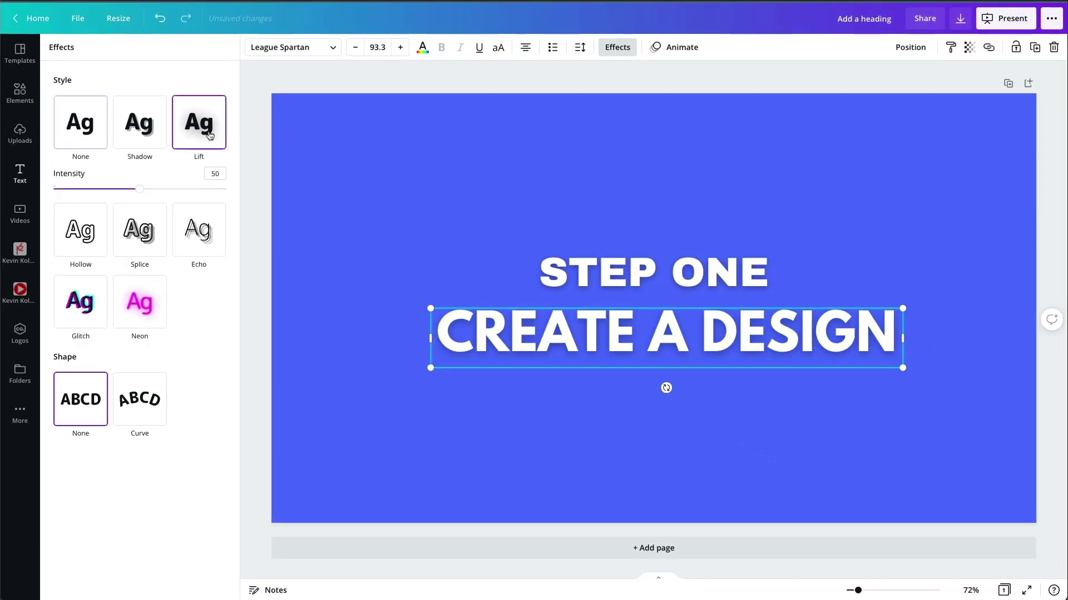
{"action": "left_click", "coordinate": [824, 352]}
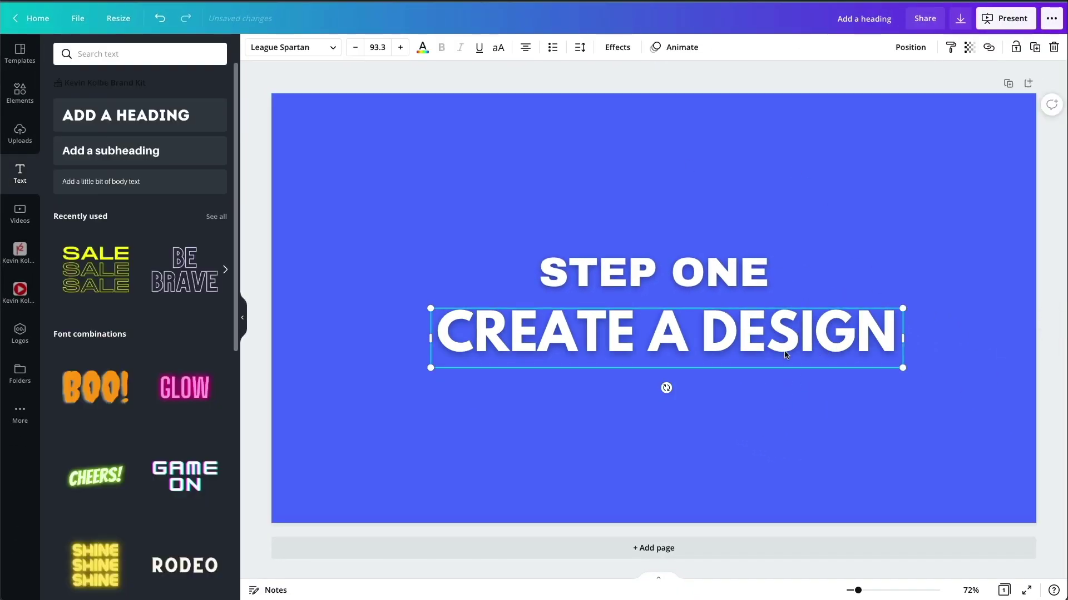
Add a red rectangle behind CREATE A DESIGN and stretch it into a banner across the words
{"action": "left_click", "coordinate": [768, 416]}
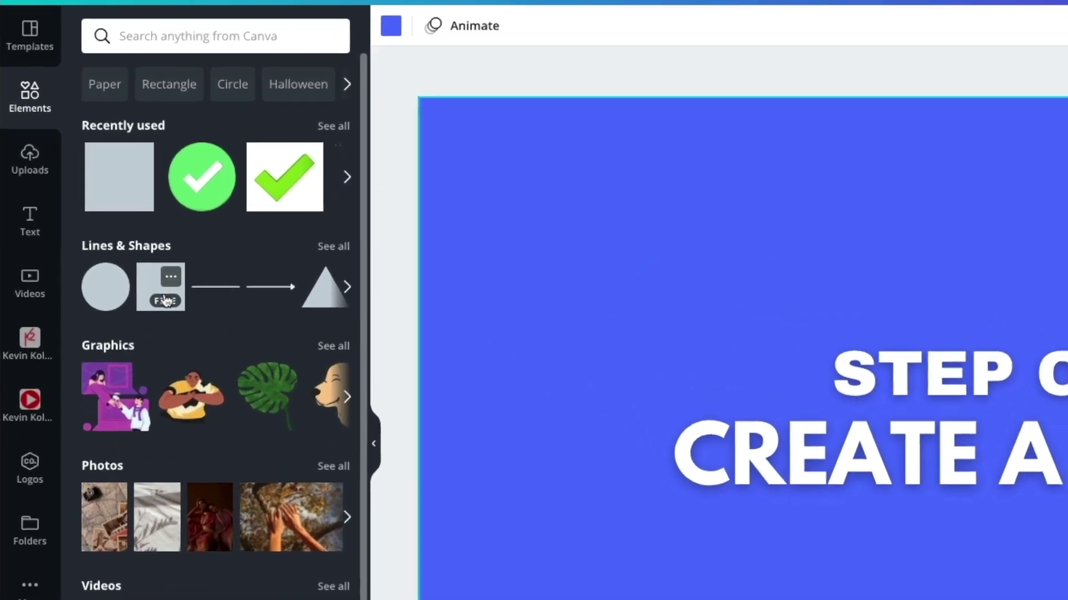
{"action": "left_click", "coordinate": [102, 215]}
{"action": "left_click_drag", "start_coordinate": [990, 334], "coordinate": [989, 522]}
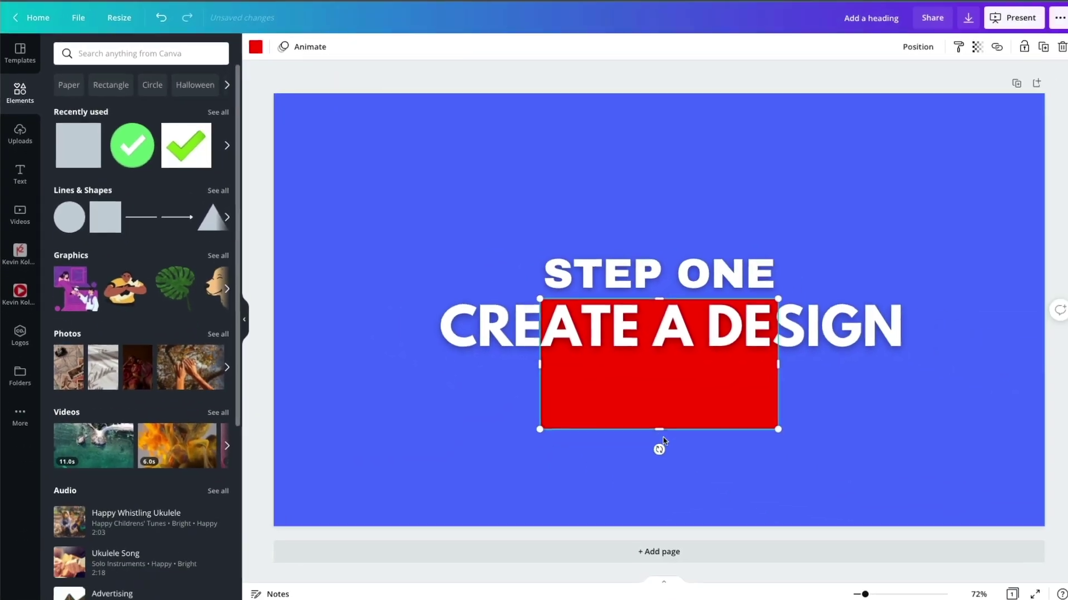
{"action": "left_click_drag", "start_coordinate": [654, 430], "coordinate": [654, 367]}
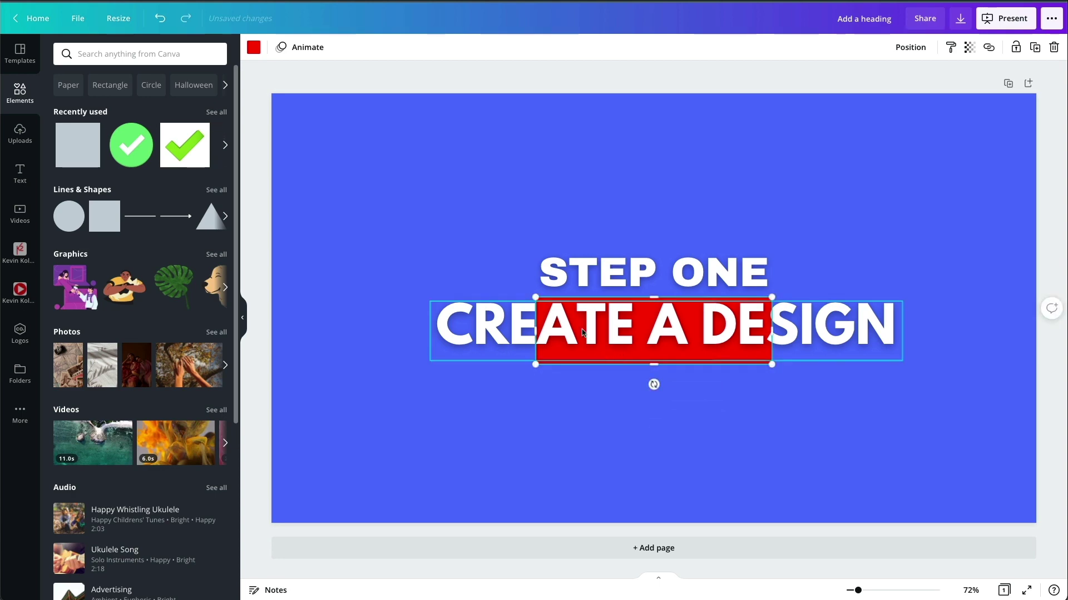
{"action": "left_click_drag", "start_coordinate": [535, 331], "coordinate": [425, 327]}
{"action": "left_click_drag", "start_coordinate": [599, 299], "coordinate": [599, 293]}
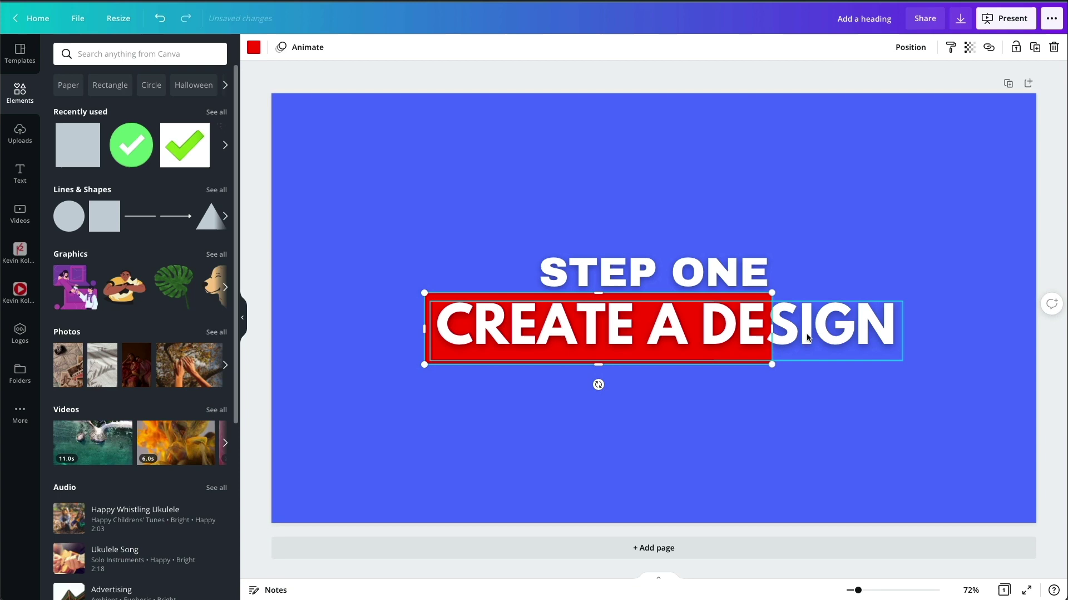
{"action": "left_click_drag", "start_coordinate": [772, 331], "coordinate": [867, 344]}
{"action": "left_click_drag", "start_coordinate": [661, 365], "coordinate": [661, 357]}
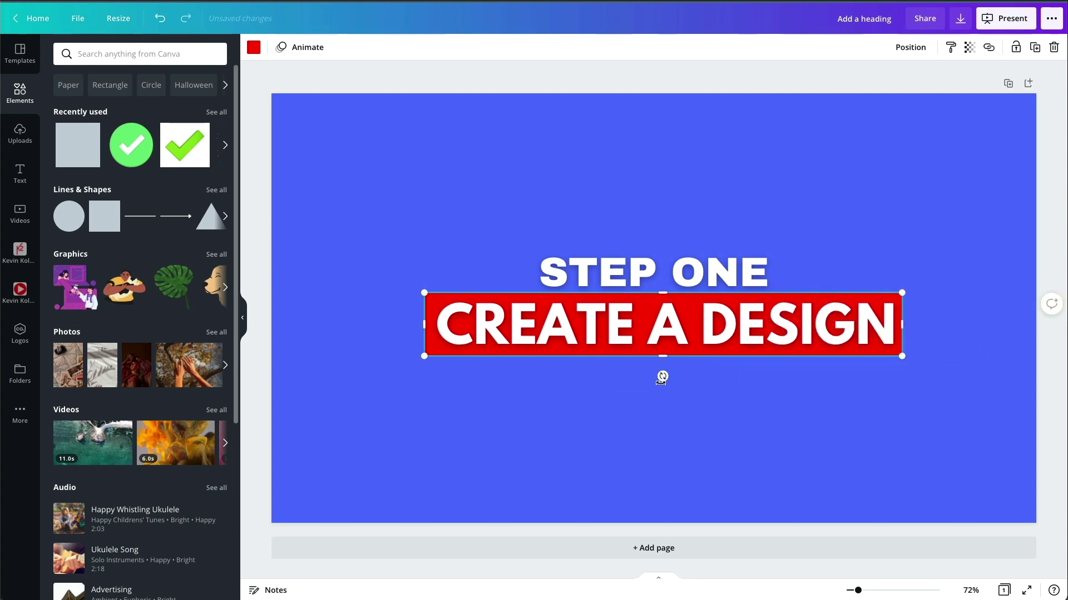
{"action": "left_click", "coordinate": [703, 441]}
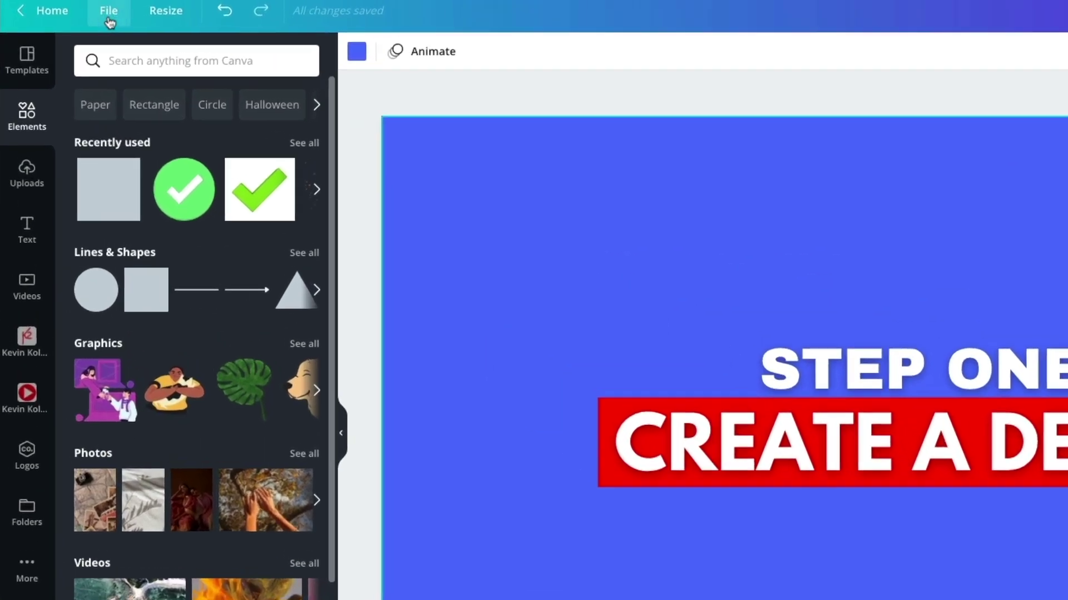
Make a copy of the design from the File menu, creating 'Copy of Add a heading'
{"action": "left_click", "coordinate": [78, 18]}
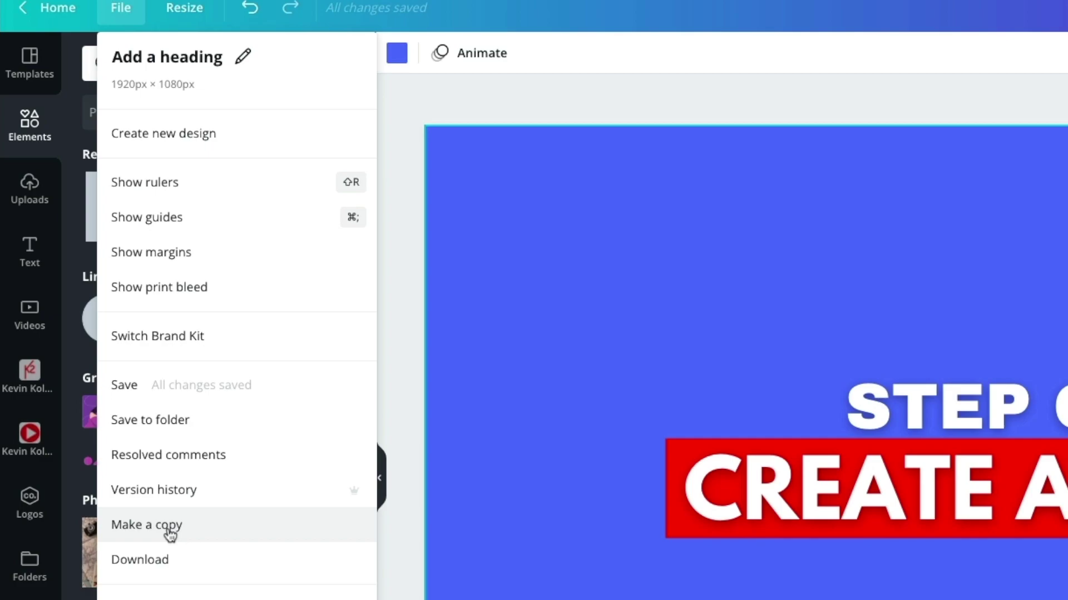
{"action": "left_click", "coordinate": [170, 529]}
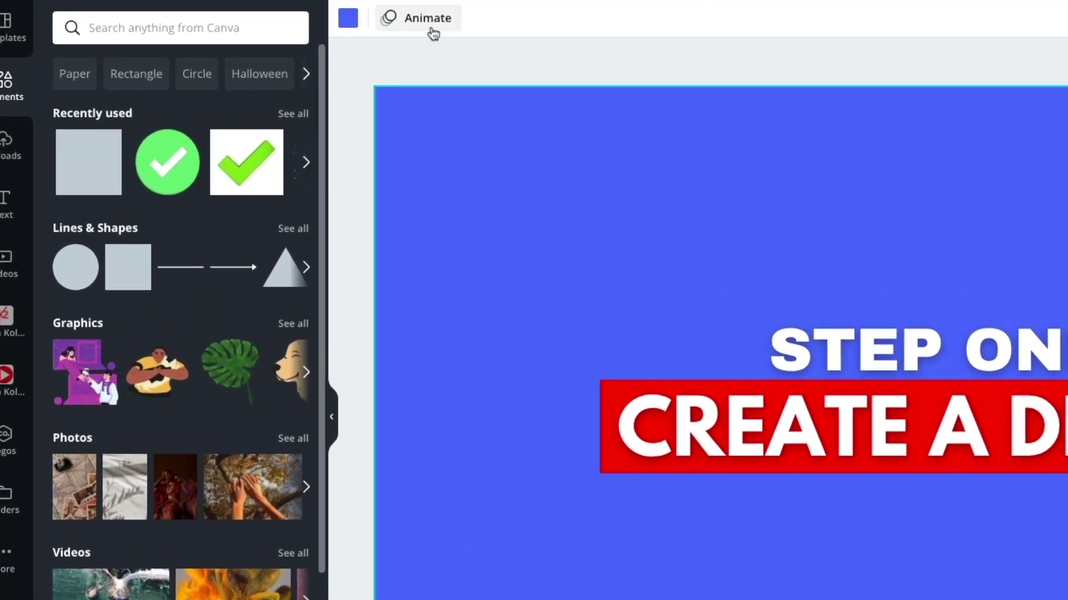
Apply the Pop page animation to the slide, running 5.0s
{"action": "left_click", "coordinate": [433, 34]}
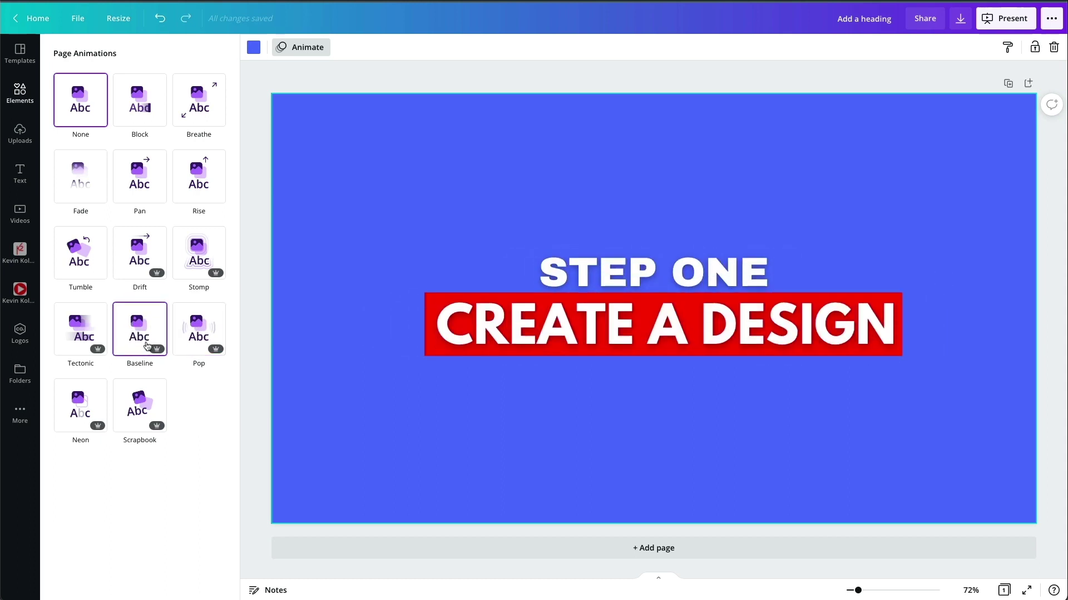
{"action": "left_click", "coordinate": [192, 336]}
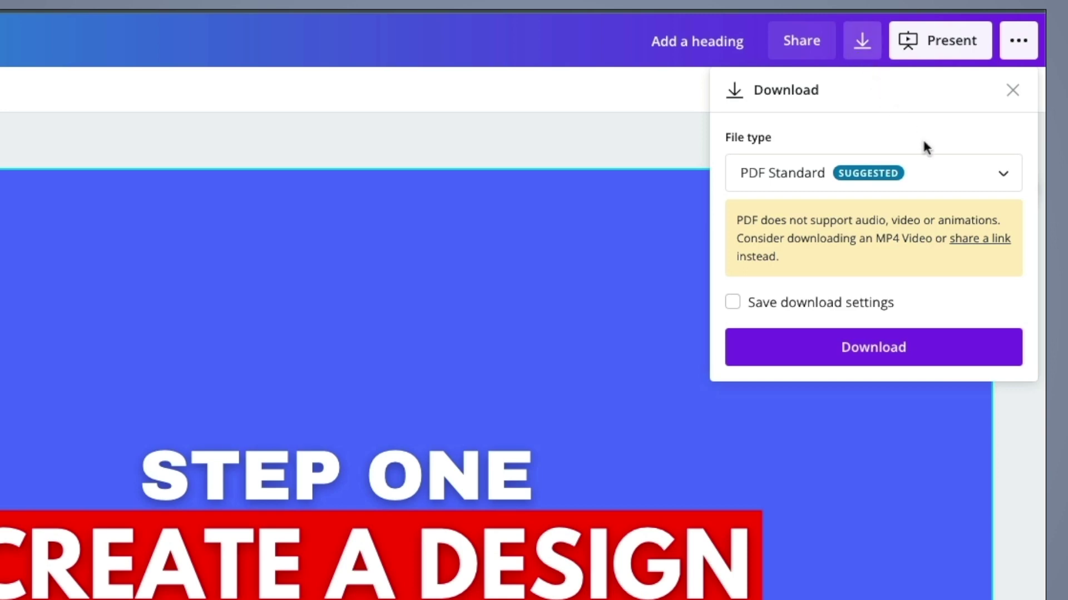
Download the design as an MP4 Video with Save download settings ticked
{"action": "left_click", "coordinate": [991, 183]}
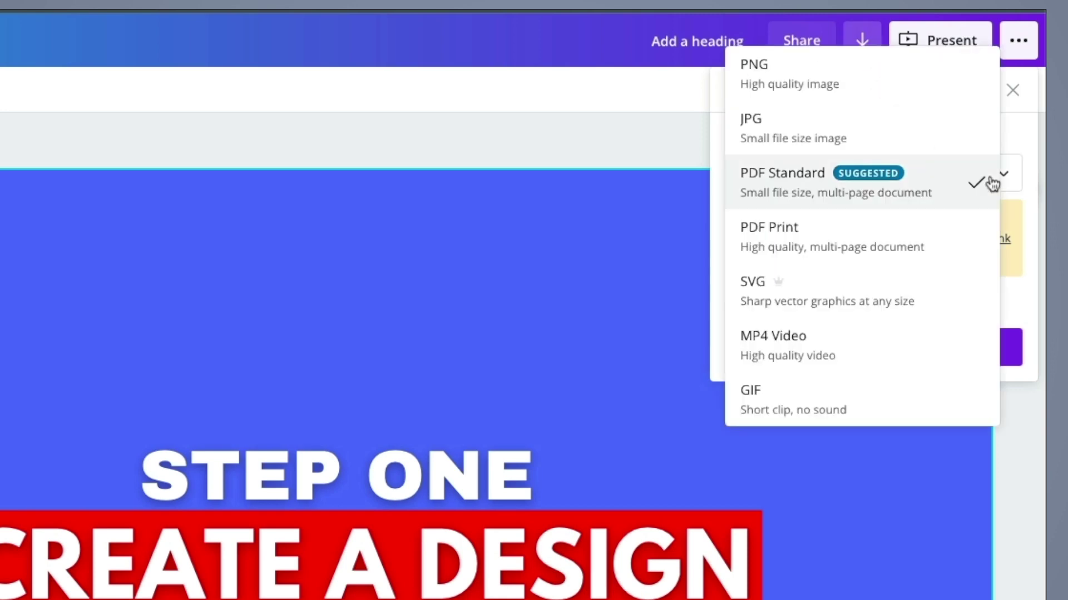
{"action": "left_click", "coordinate": [802, 350]}
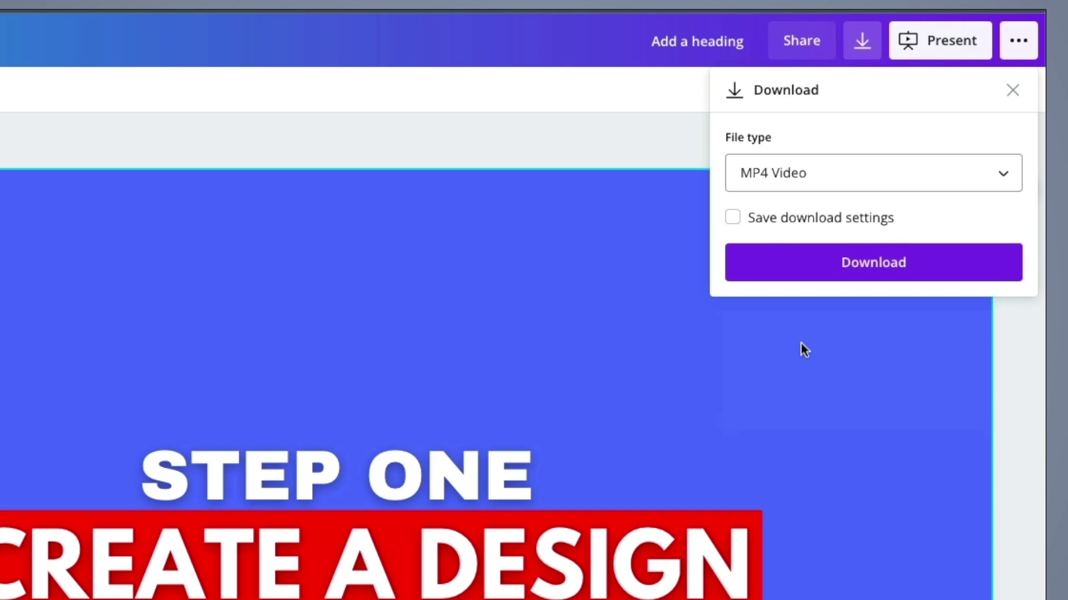
{"action": "left_click", "coordinate": [732, 221]}
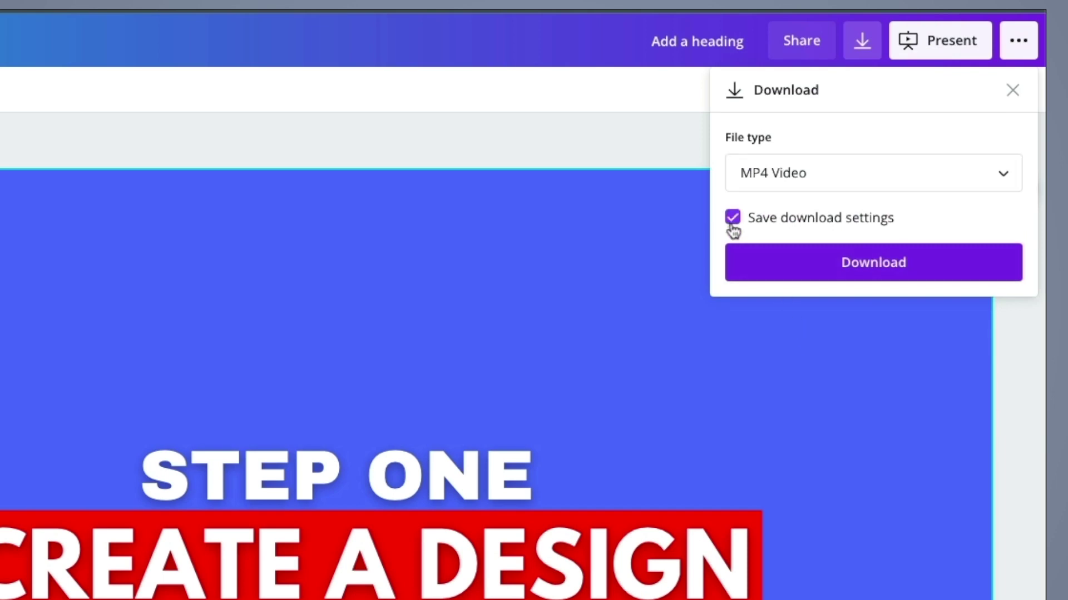
{"action": "left_click", "coordinate": [858, 269]}
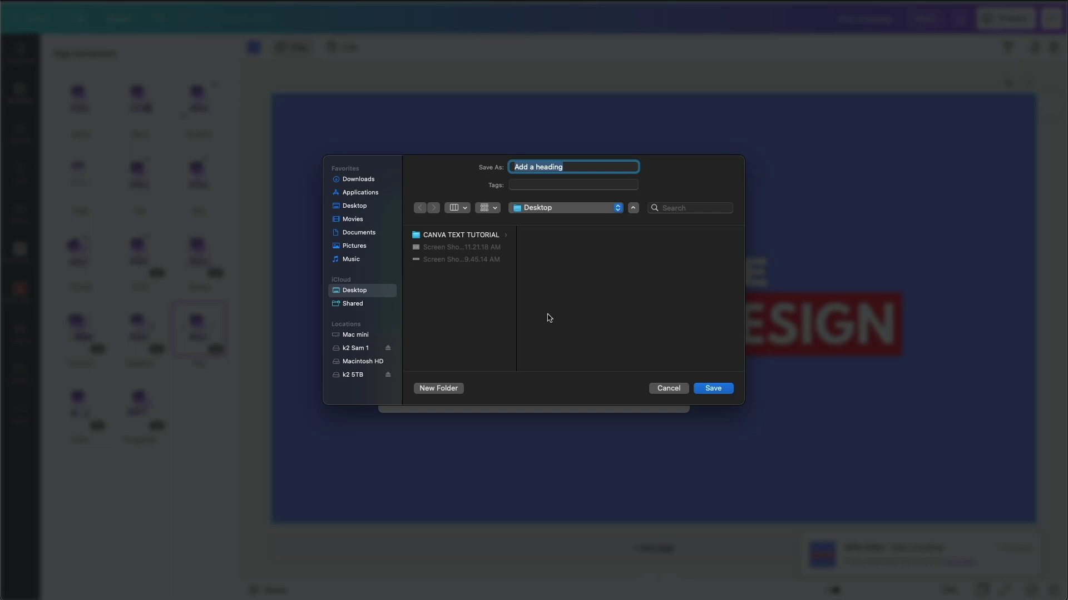
Save 'Add a heading' as an MP4 on the Desktop
{"action": "left_click", "coordinate": [712, 389]}
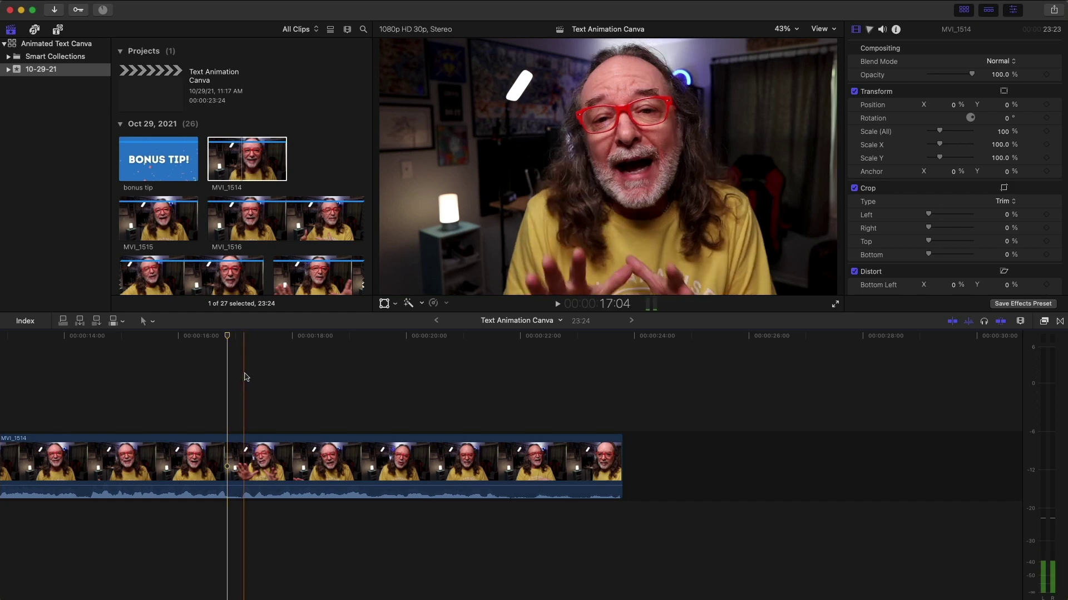
Import Add a heading.mp4 from the Desktop into the Oct 29, 2021 event
{"action": "key", "text": "super+i"}
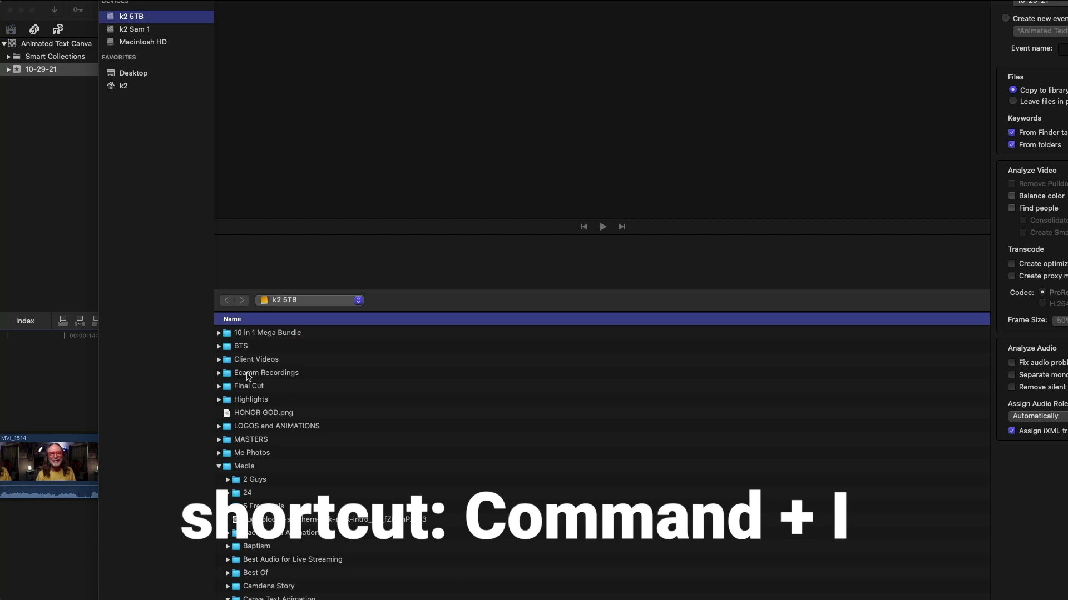
{"action": "left_click", "coordinate": [119, 73]}
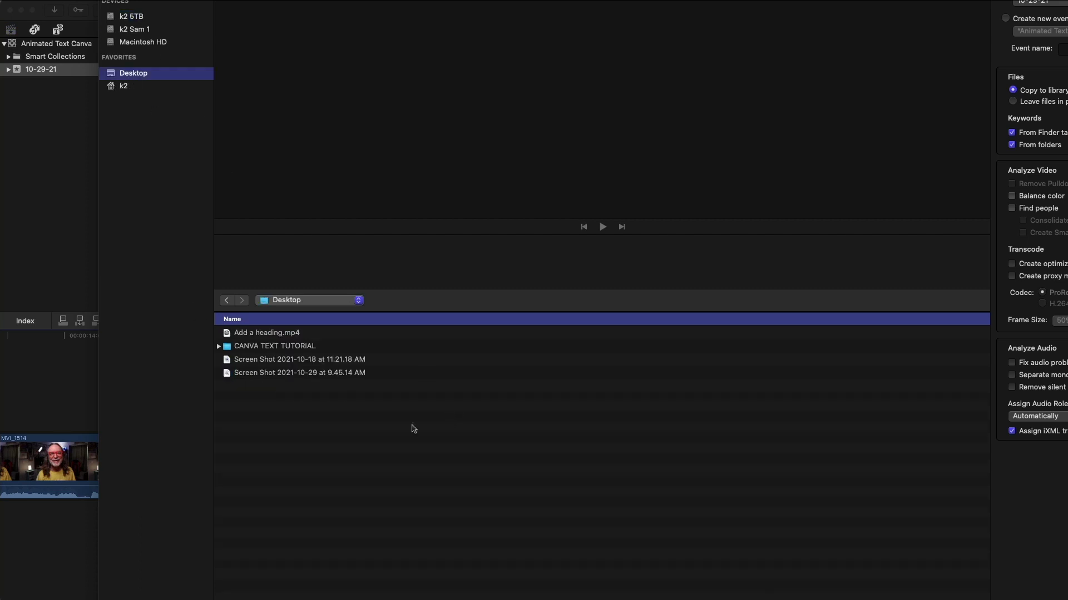
{"action": "left_click", "coordinate": [274, 334]}
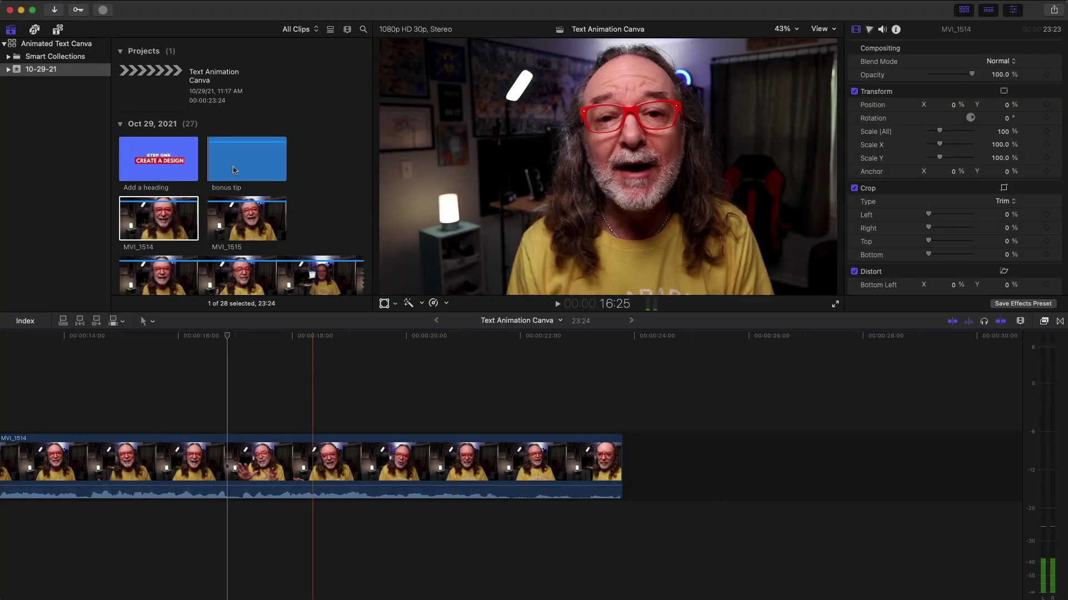
Place the Add a heading clip at the timeline start, before MVI_1514, and preview it
{"action": "left_click", "coordinate": [140, 169]}
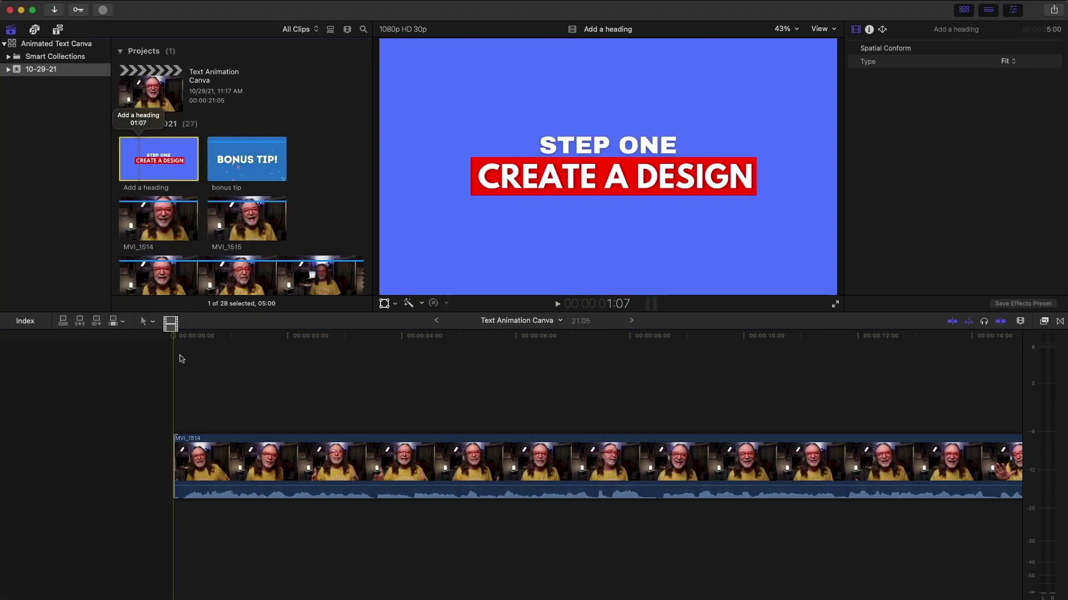
{"action": "left_click_drag", "start_coordinate": [140, 162], "coordinate": [171, 457]}
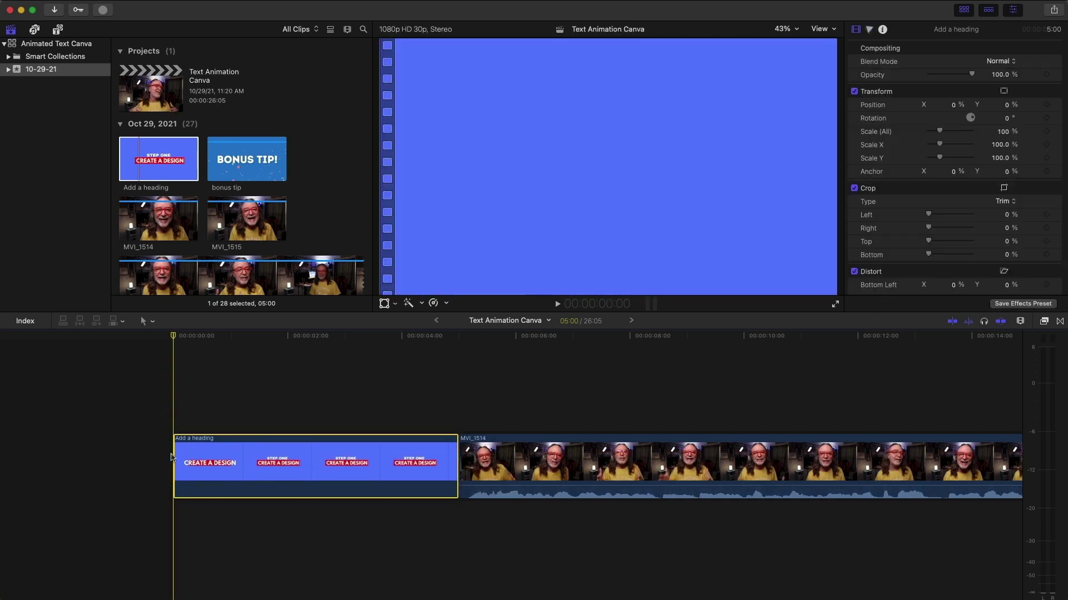
{"action": "key", "text": "space"}
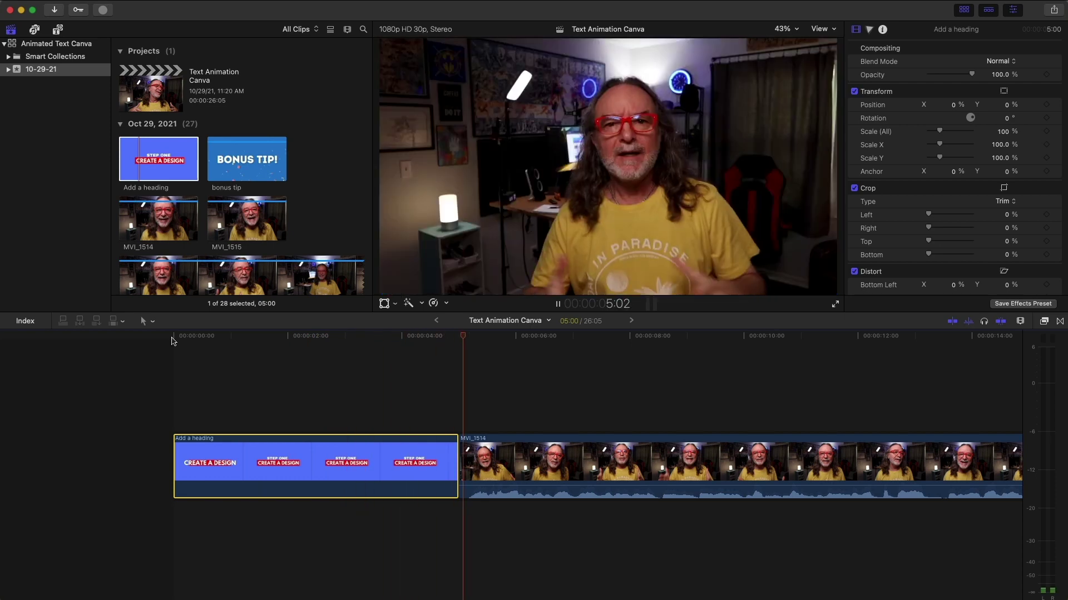
{"action": "key", "text": "space"}
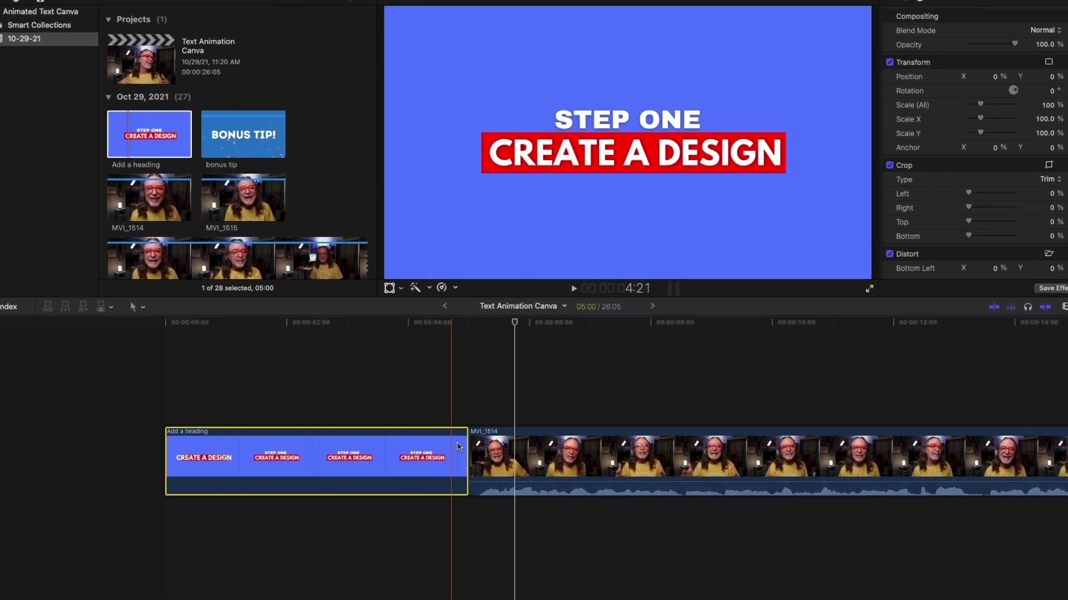
Trim the Add a heading clip's end to about 2:07 and replay from the start
{"action": "left_click_drag", "start_coordinate": [459, 446], "coordinate": [338, 444]}
{"action": "left_click_drag", "start_coordinate": [353, 389], "coordinate": [294, 389]}
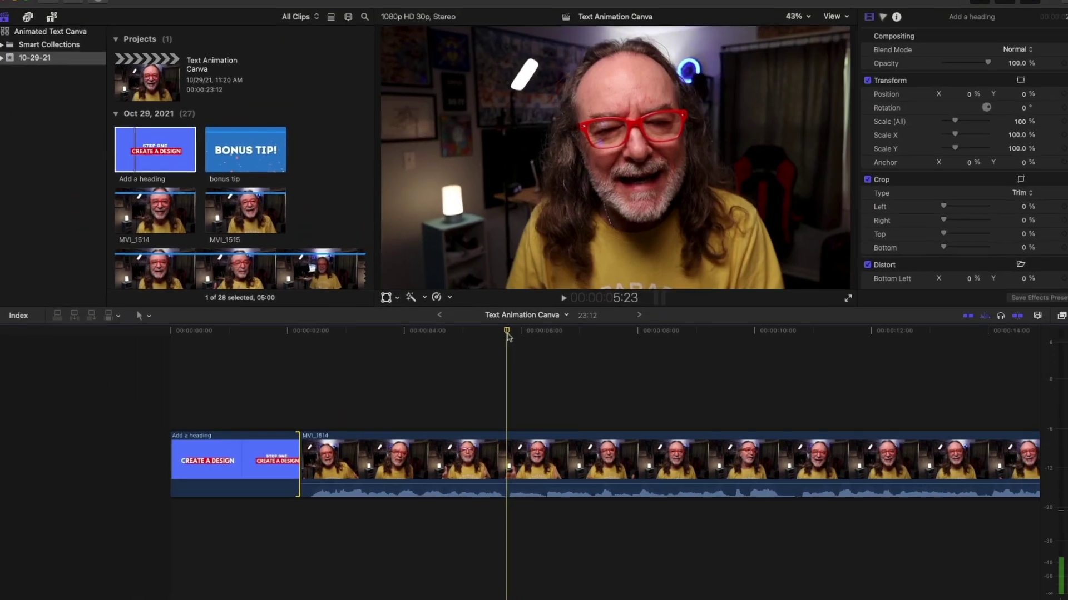
{"action": "left_click_drag", "start_coordinate": [507, 335], "coordinate": [143, 349]}
{"action": "key", "text": "space"}
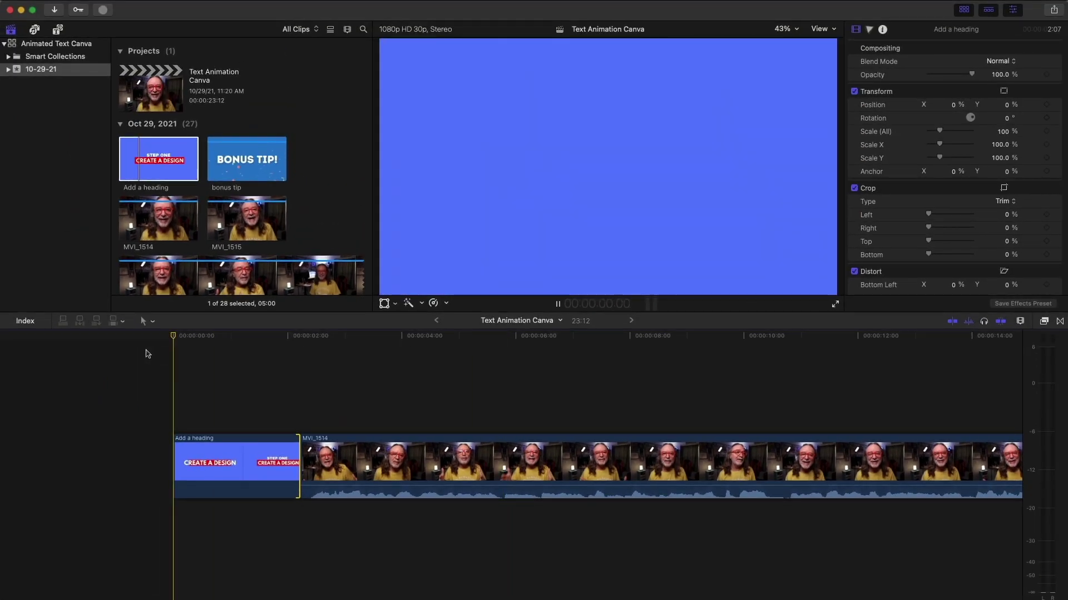